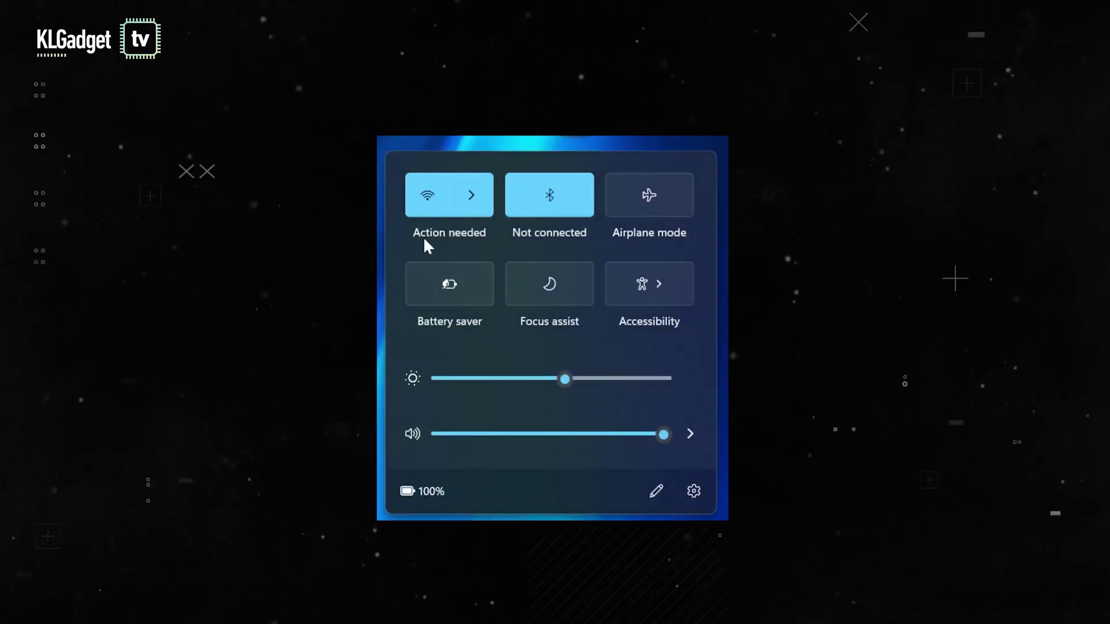
Step: Join the new Synology router's Wi-Fi and open its router.synology.com setup page
click(471, 196)
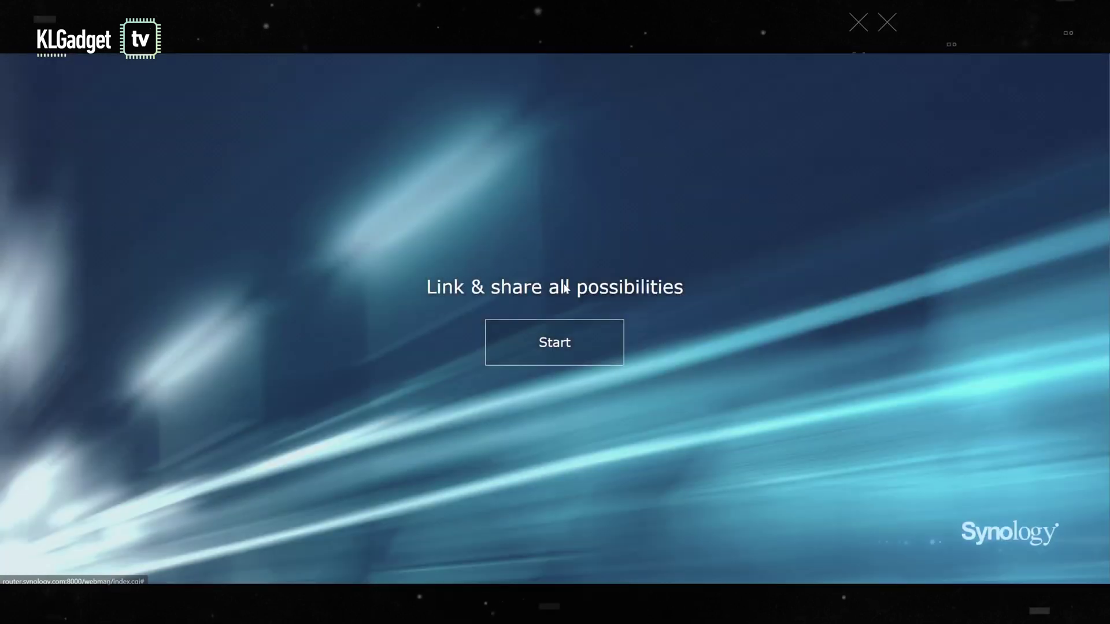
click(567, 353)
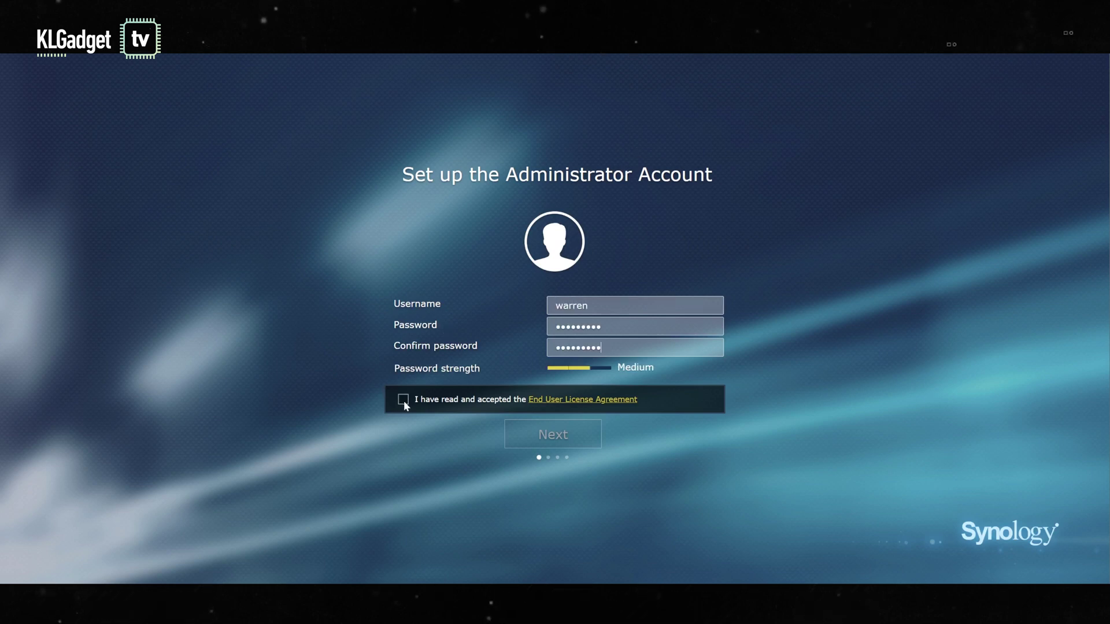
Step: Accept the EULA, name the Wi-Fi KLGadgetGuy with a password, and set location Malaysia
click(404, 400)
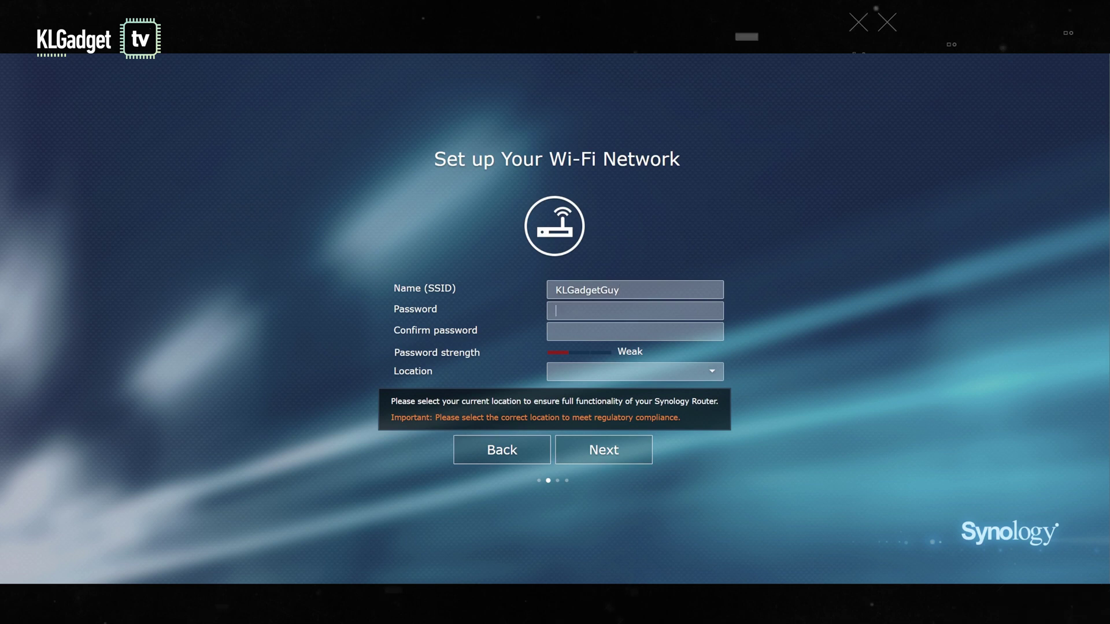
text(******)
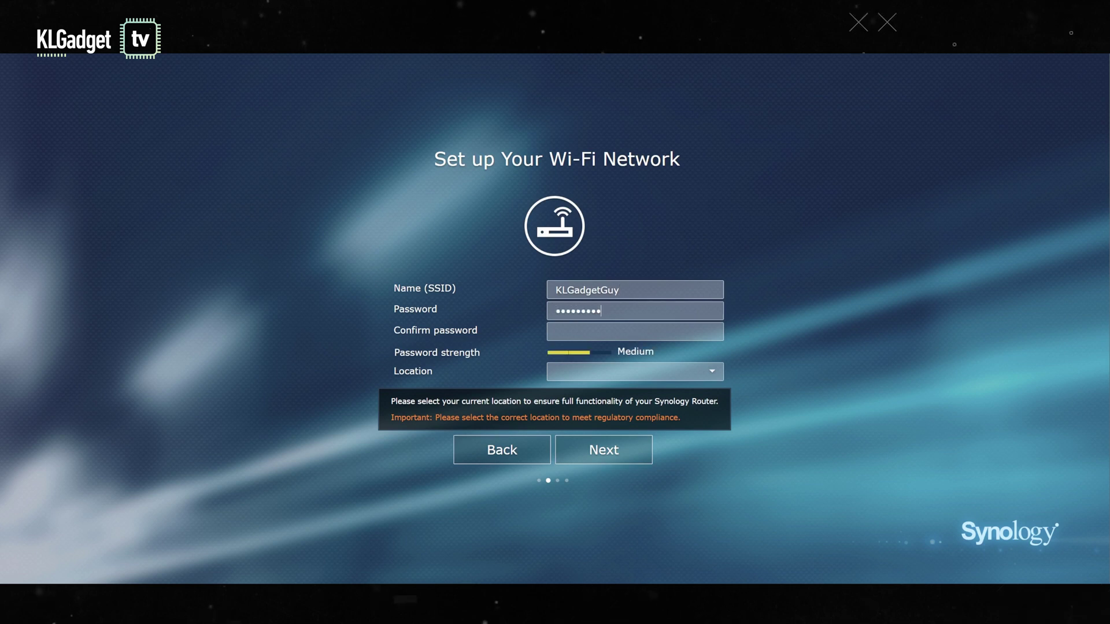
text(**********)
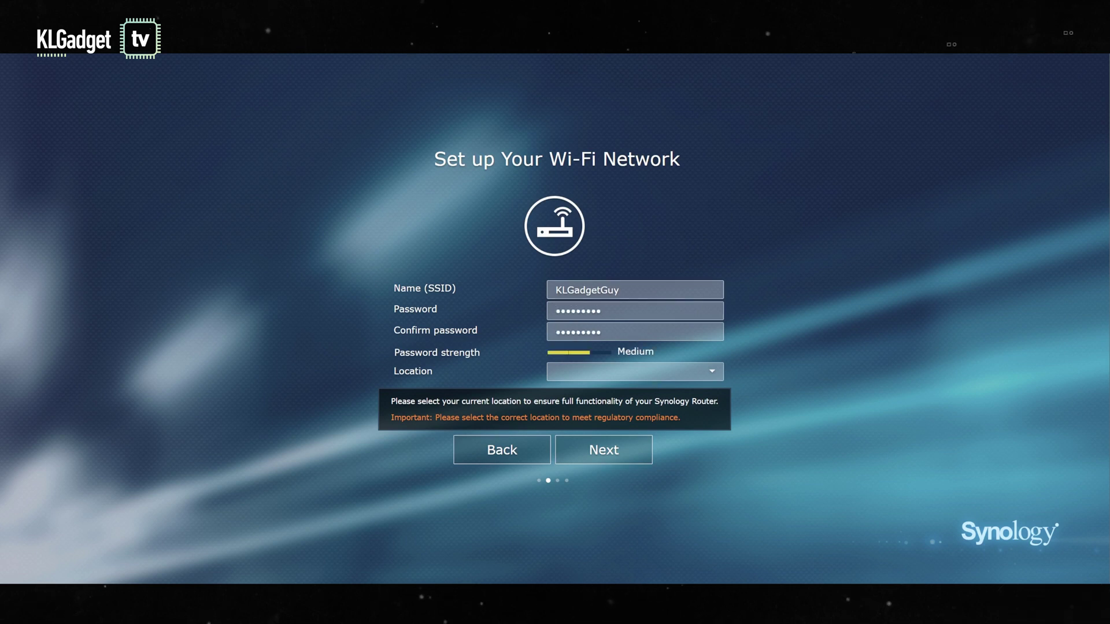
click(717, 377)
scroll(650, 489, down, 10)
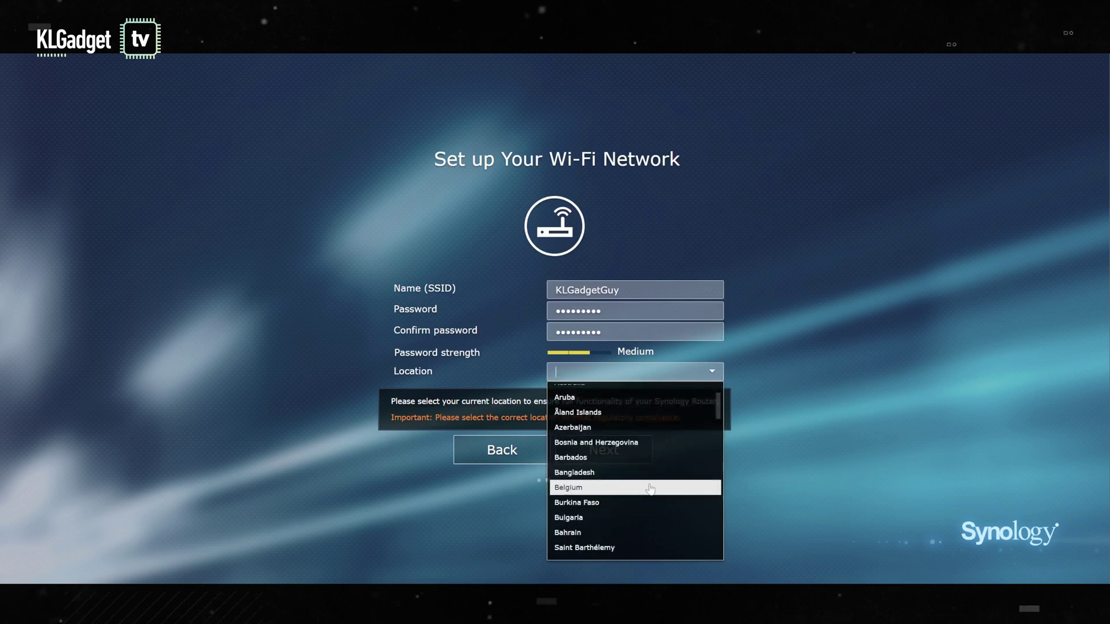
scroll(650, 489, down, 20)
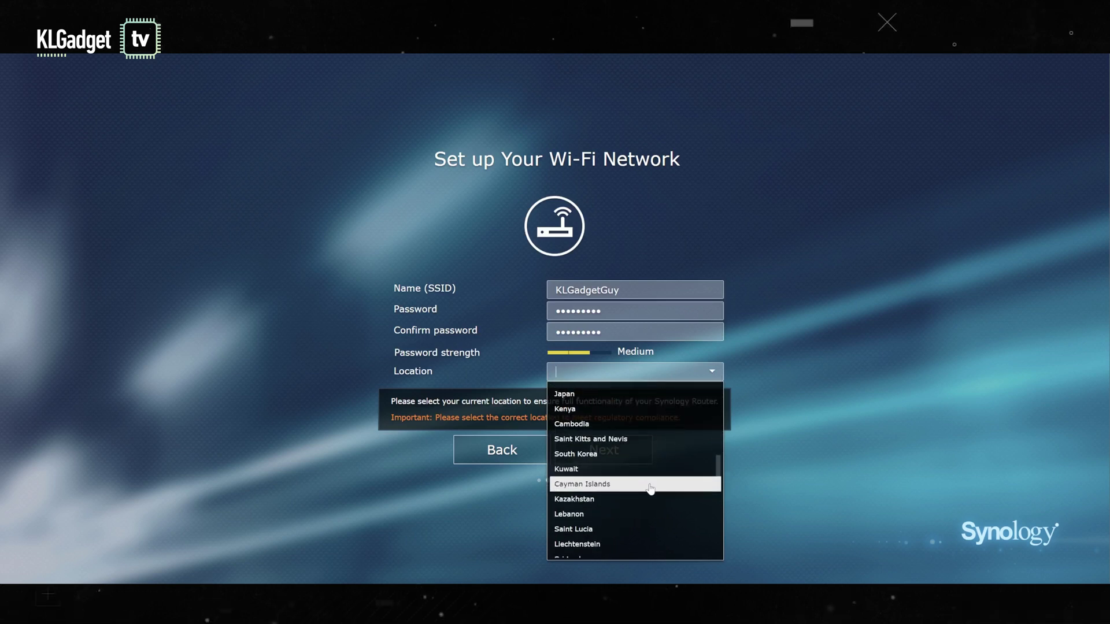
scroll(651, 489, down, 6)
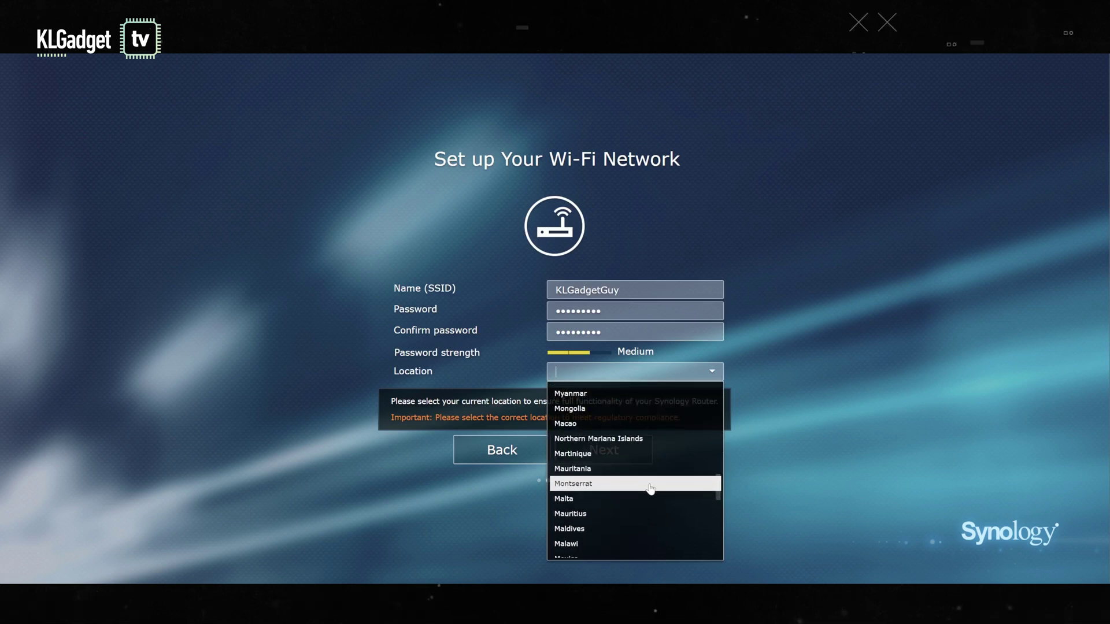
scroll(651, 489, down, 3)
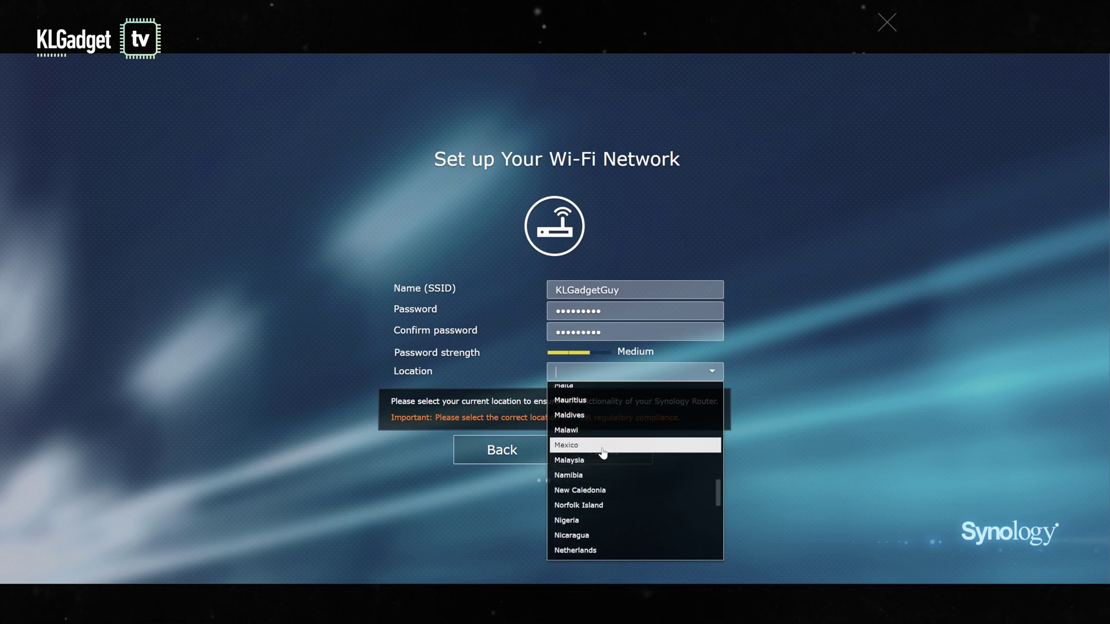
click(596, 466)
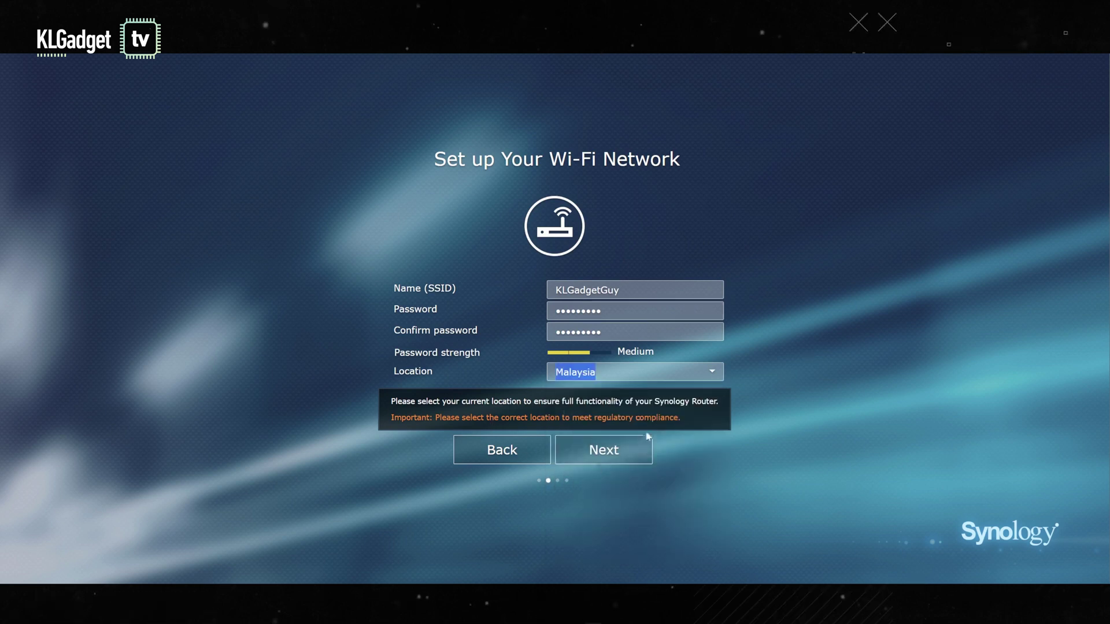
Step: Keep Wireless Router as the operation mode with external access to SRM left Disabled
click(605, 451)
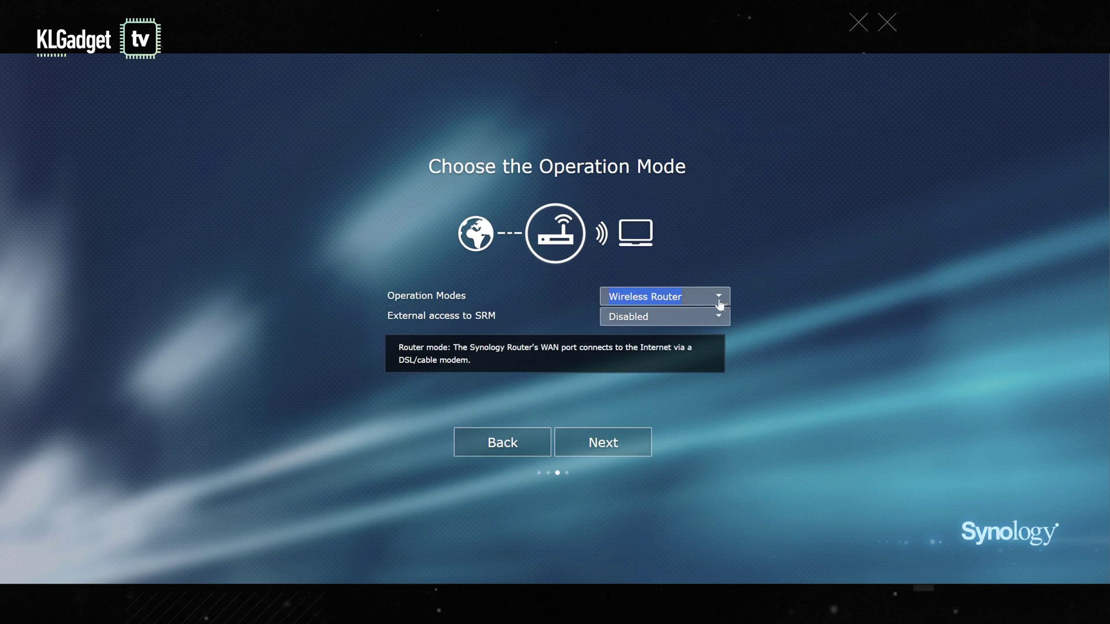
click(720, 304)
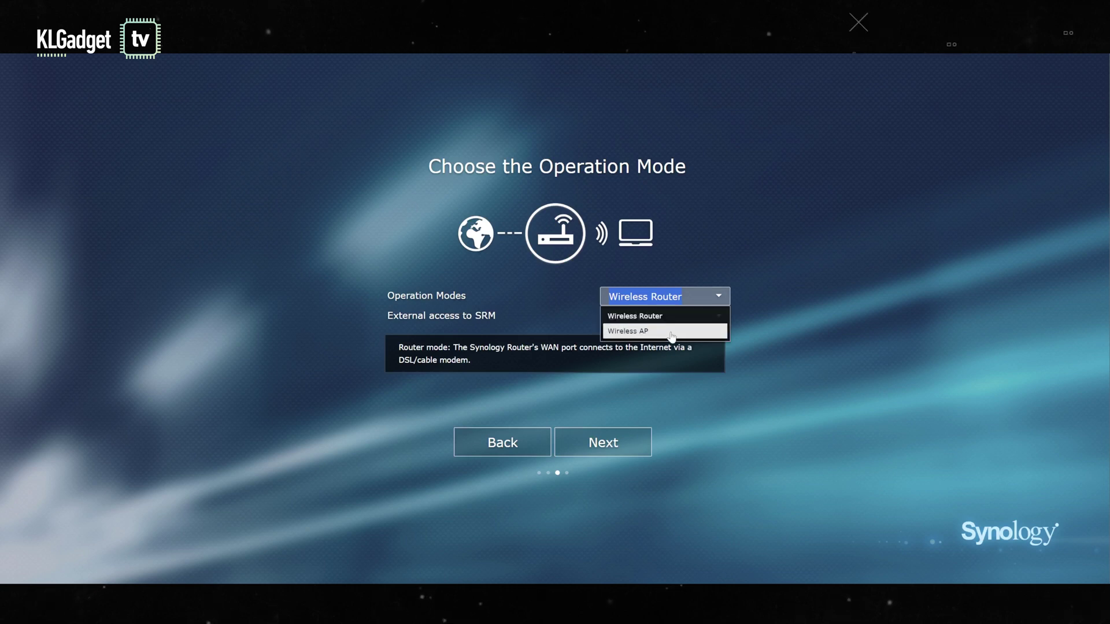
click(655, 321)
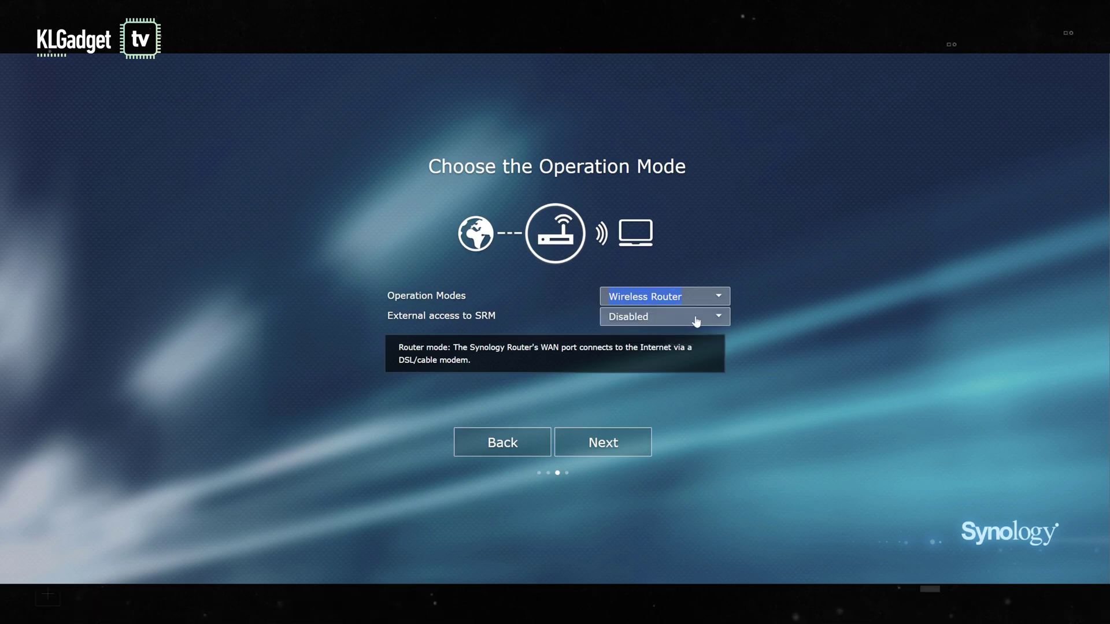
click(681, 321)
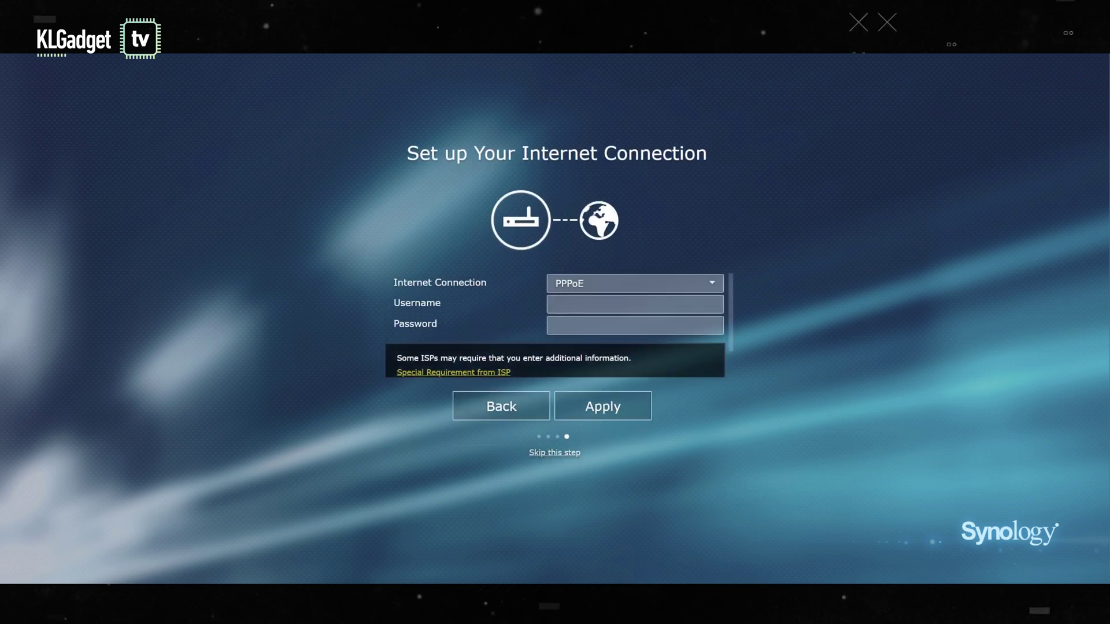
Step: Fill the PPPoE username and password from the saved login and apply the connection
right_click(610, 307)
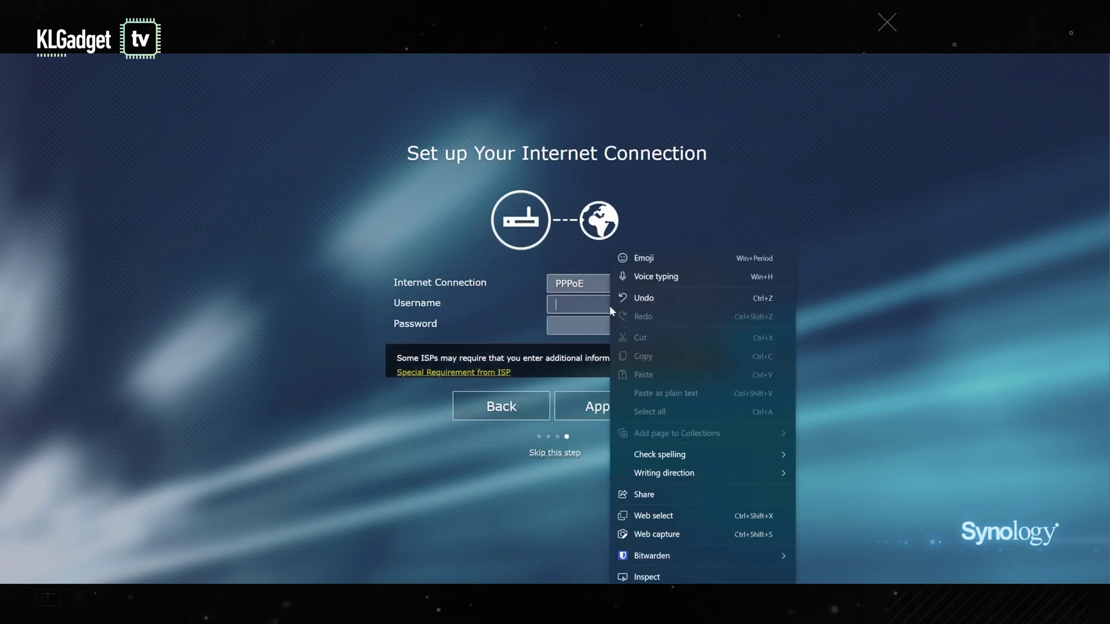
right_click(589, 311)
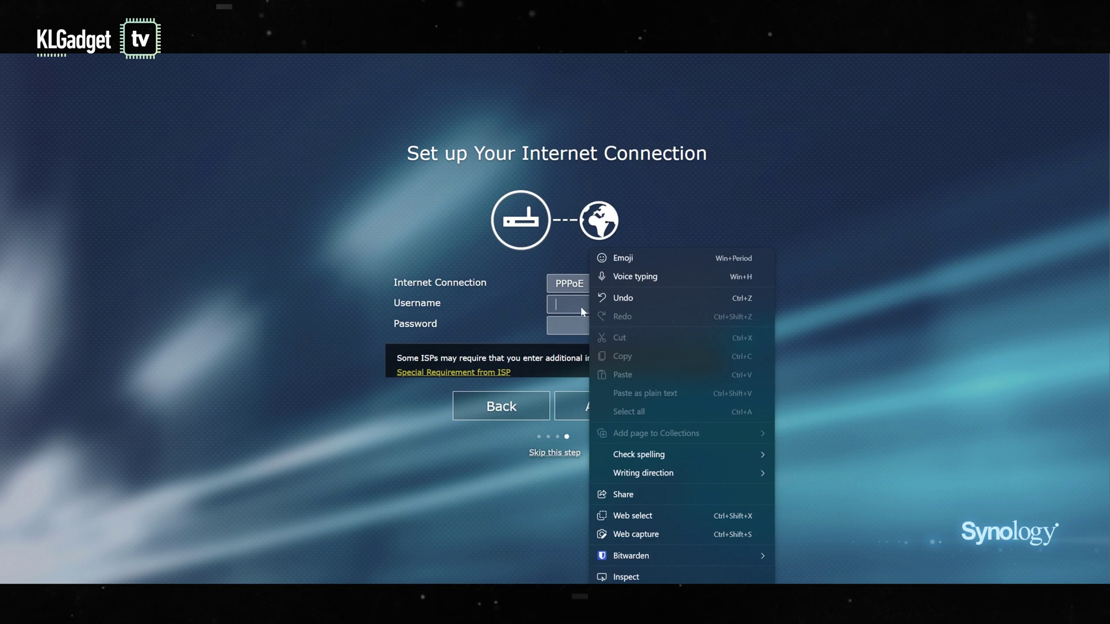
click(581, 307)
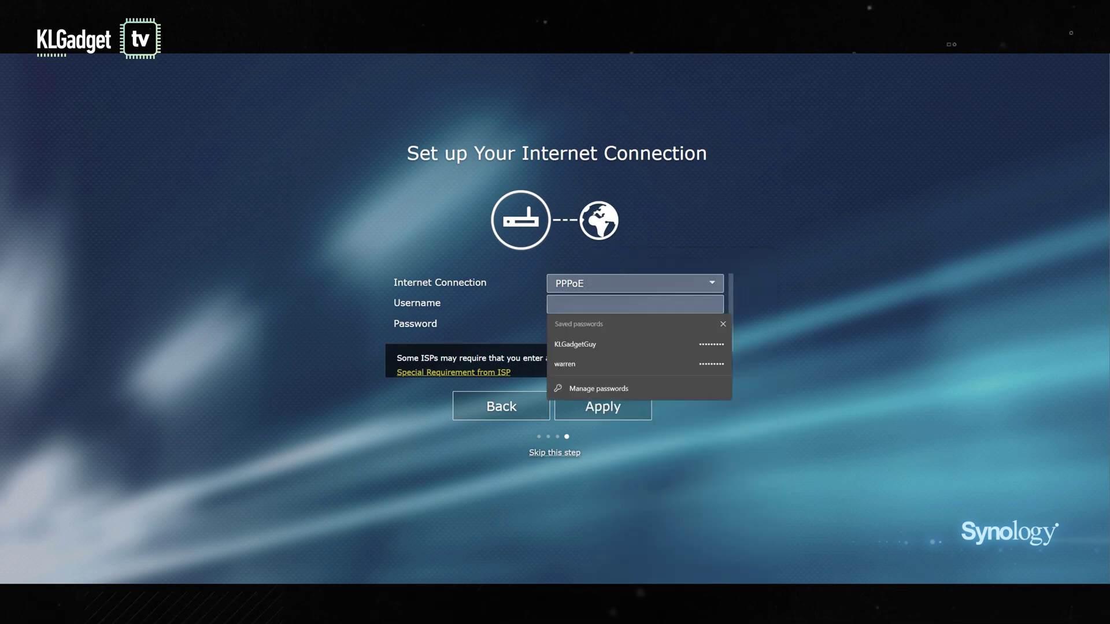
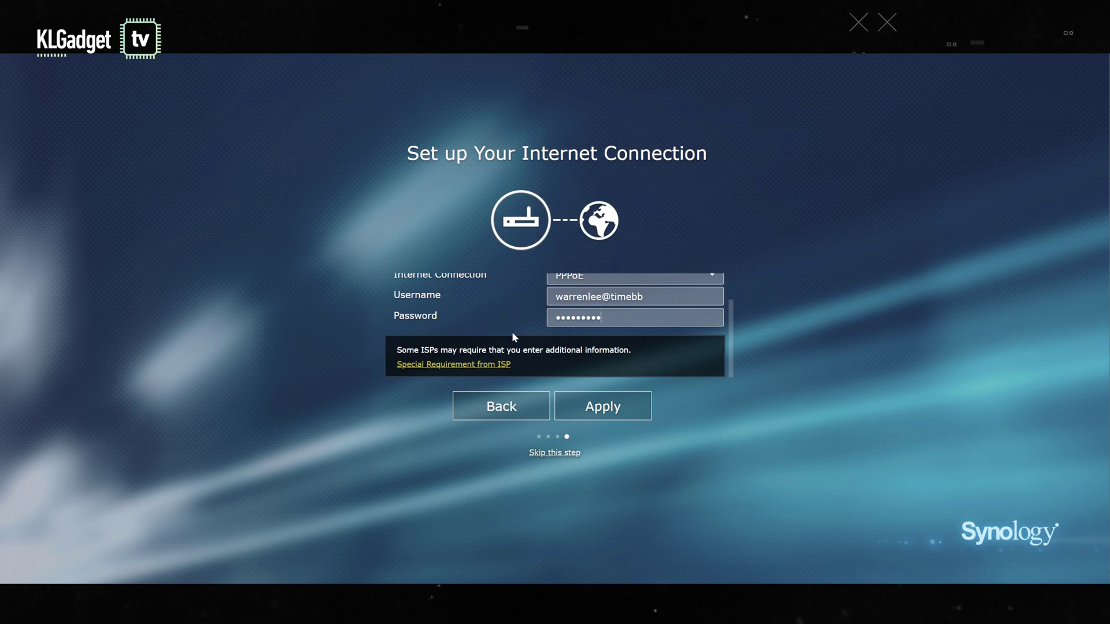
click(621, 416)
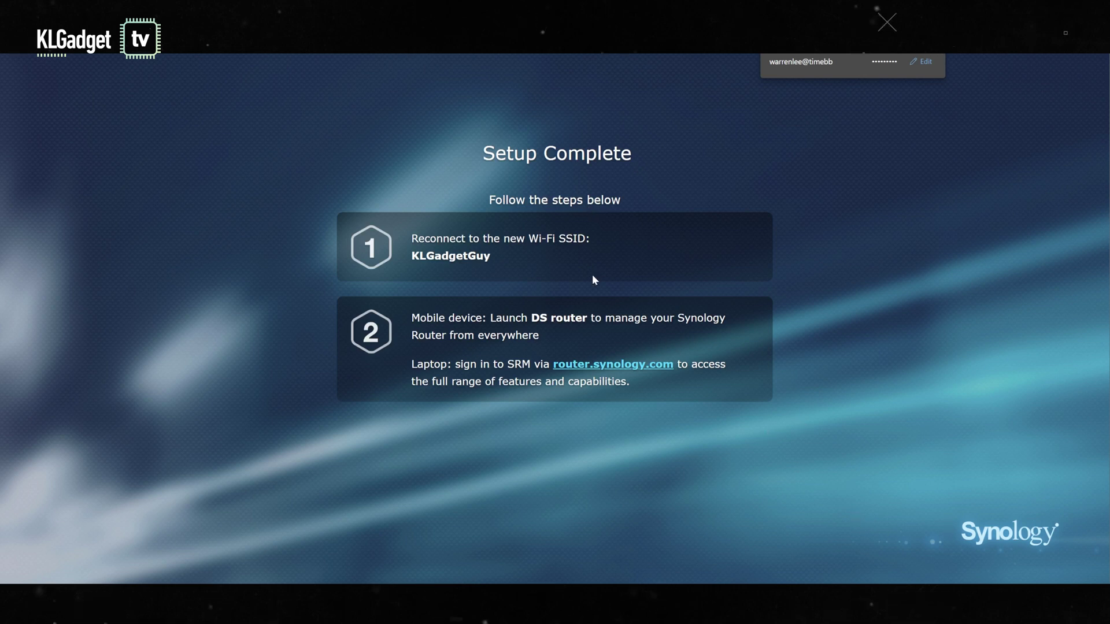
Step: Connect the laptop to the KLGadgetGuy network, then follow the router.synology.com sign-in link
key(super+a)
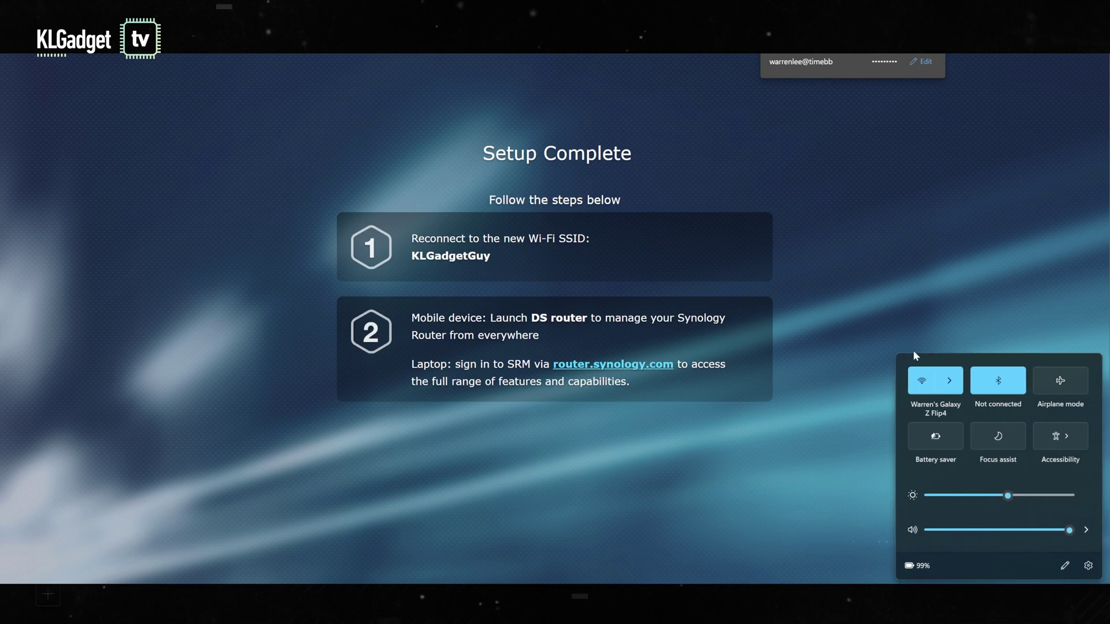
click(954, 382)
scroll(1001, 485, down, 3)
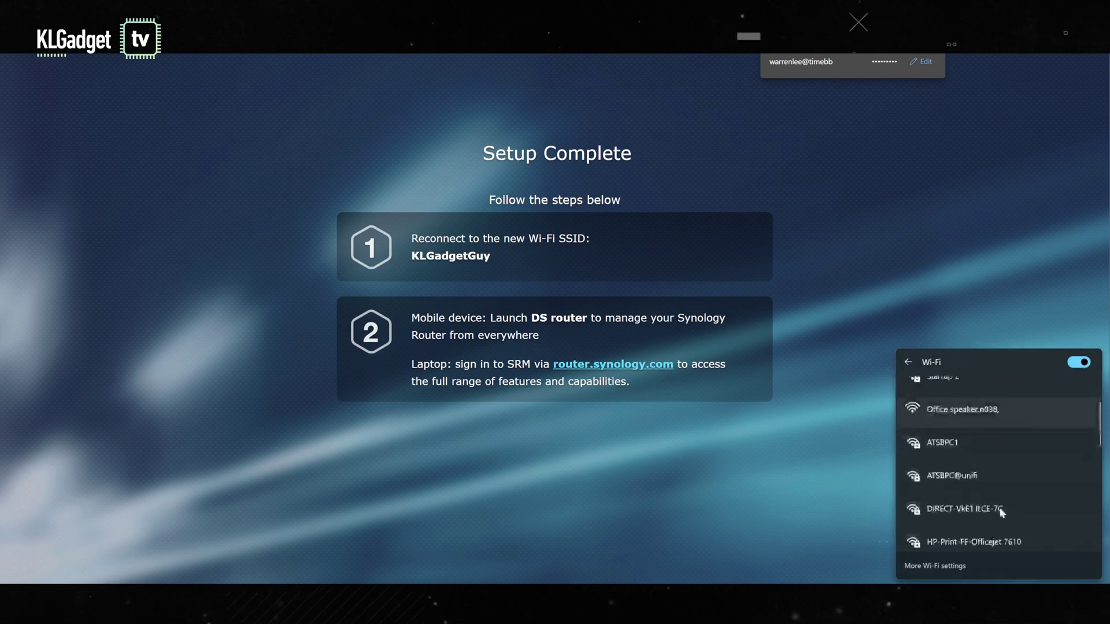
scroll(997, 504, up, 2)
click(975, 416)
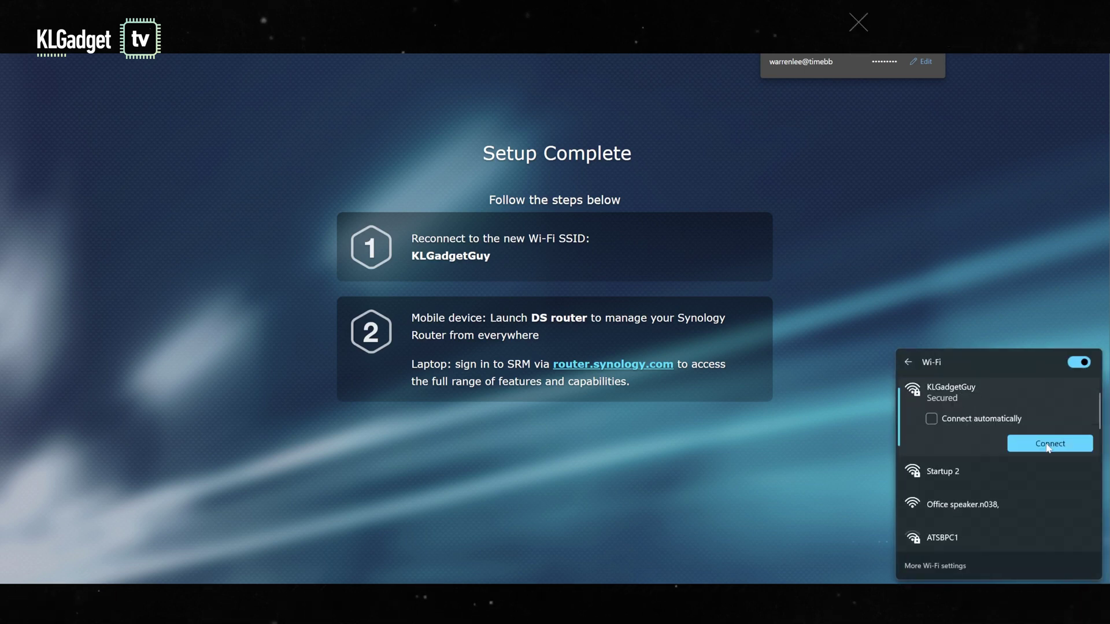
click(1053, 451)
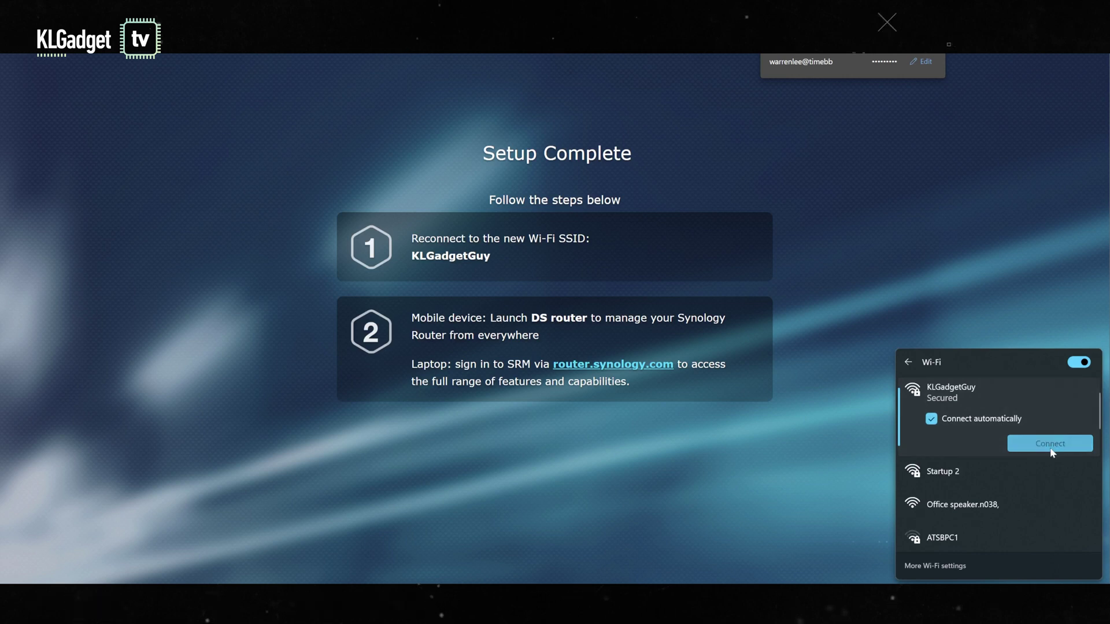
click(808, 399)
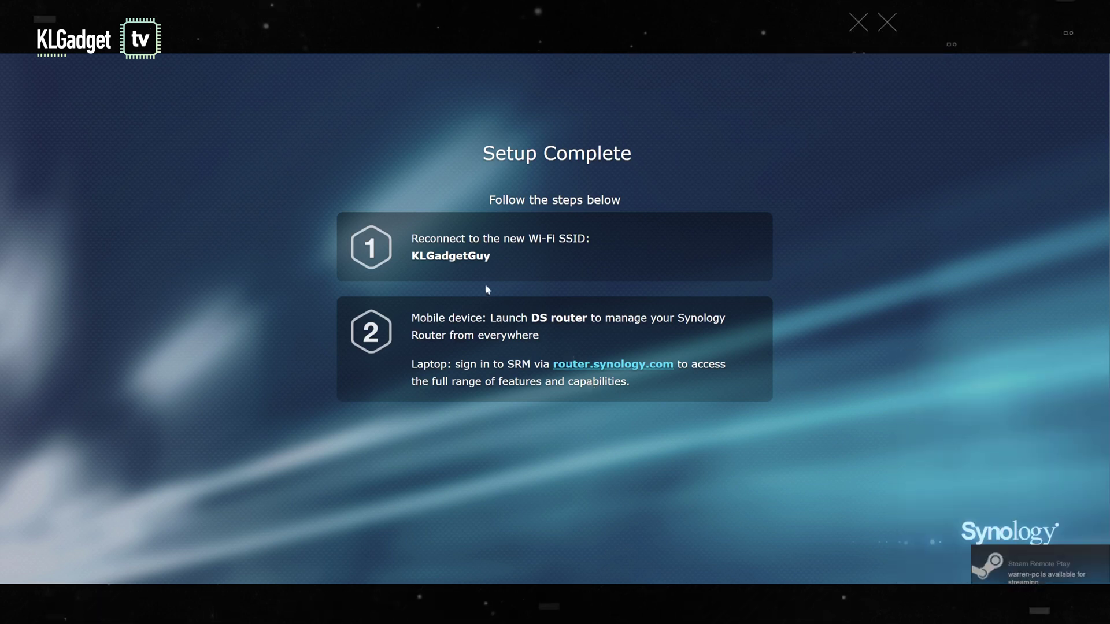
click(600, 370)
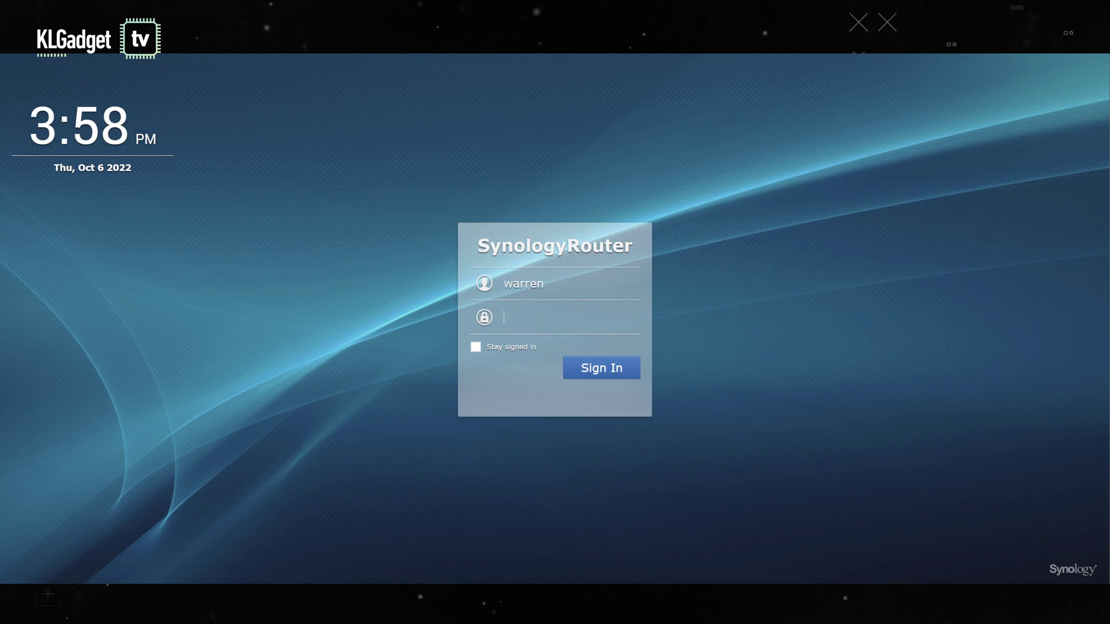
Step: Enter the administrator password, correcting a typo, sign in and choose Start managing now
text(•••)
key(BackSpace)
key(BackSpace)
key(BackSpace)
text(****)
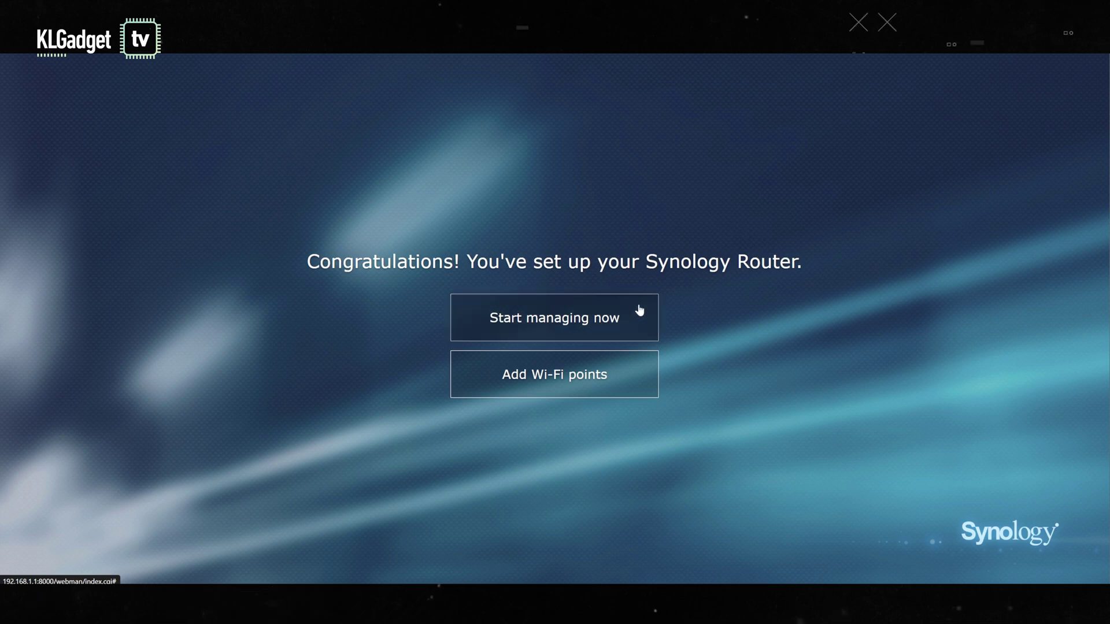
click(560, 324)
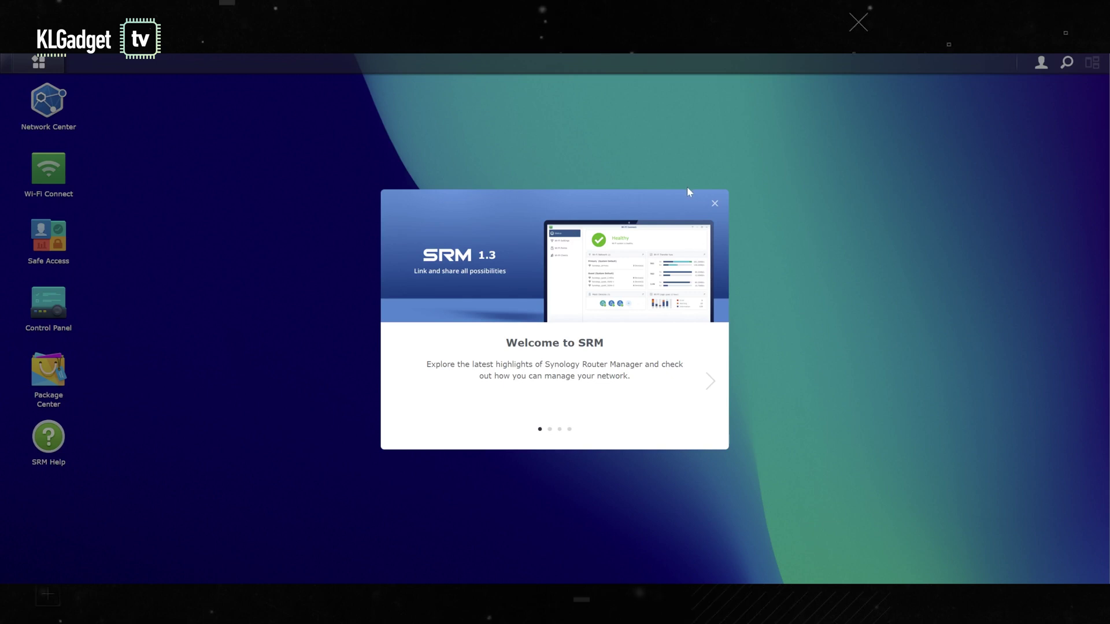
Step: Step through the Welcome to SRM slides and close the welcome message
click(710, 386)
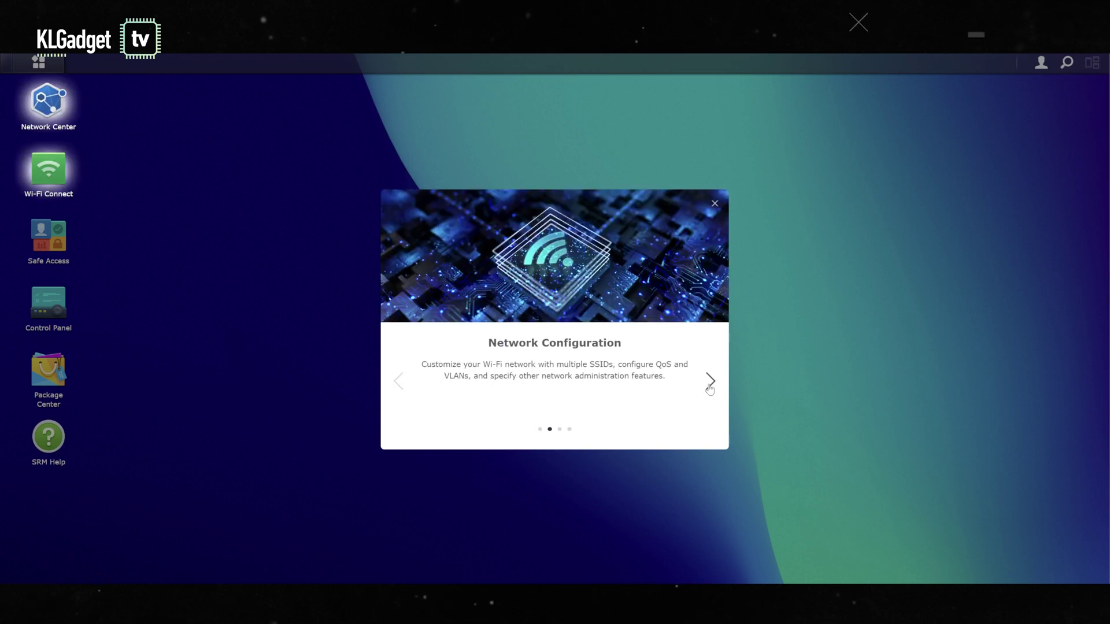
click(710, 382)
click(710, 382)
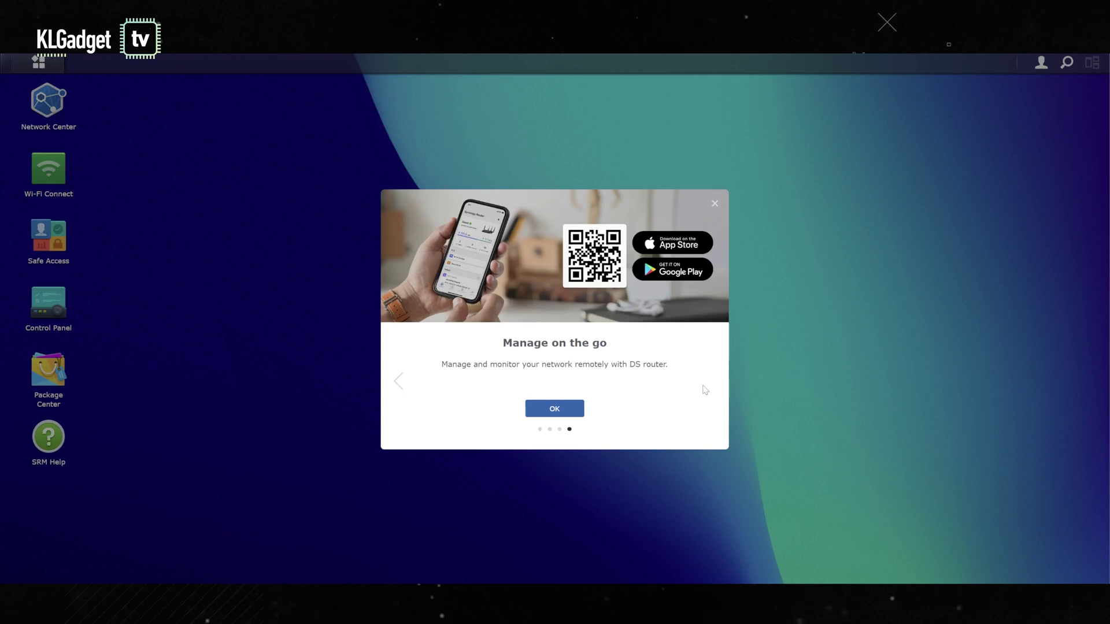
click(555, 413)
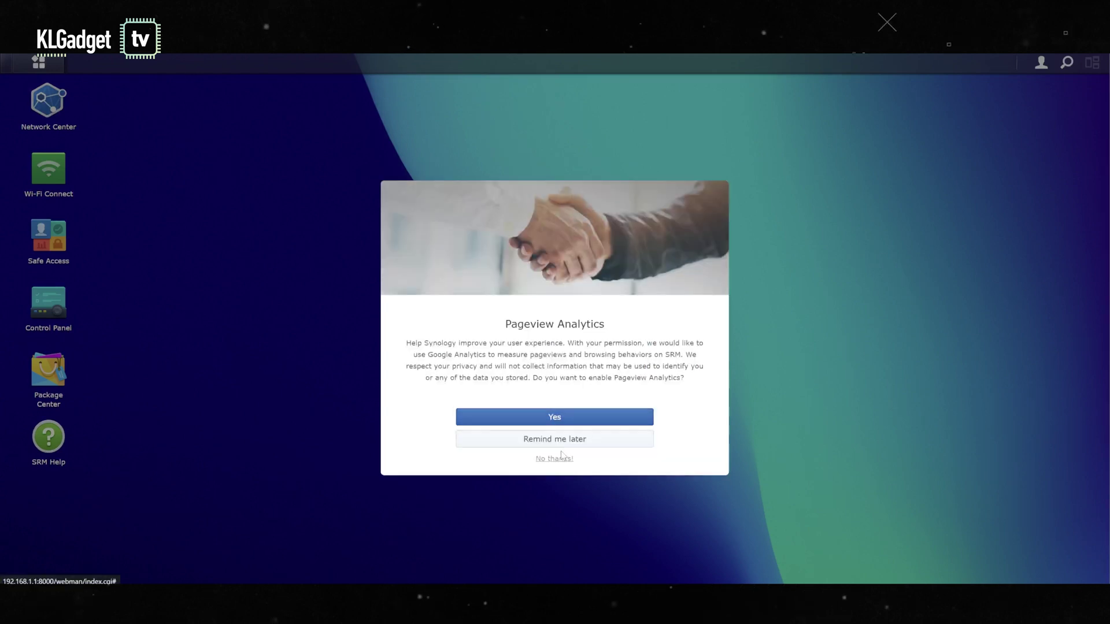
Step: Enable Pageview Analytics accepting its privacy statement, and turn off the update reminder permanently
click(544, 417)
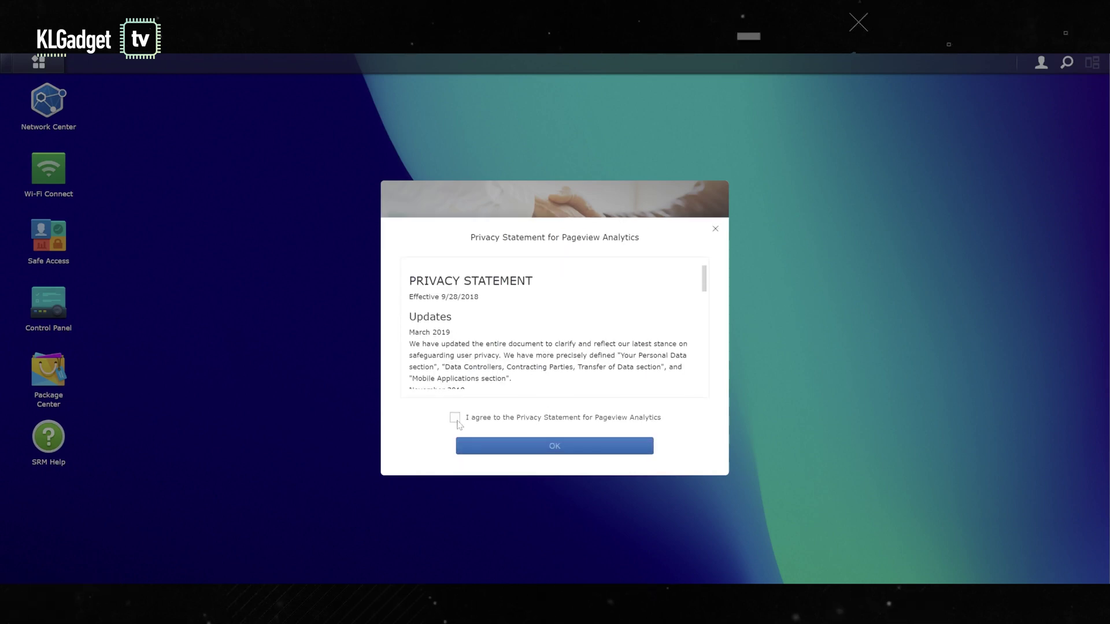
click(455, 417)
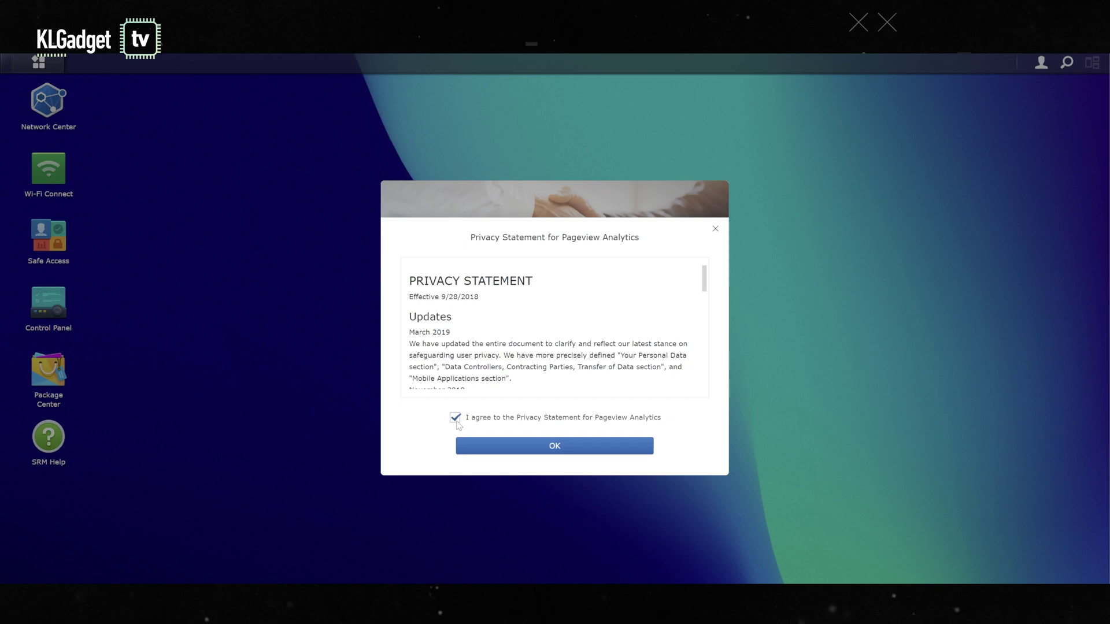
click(566, 441)
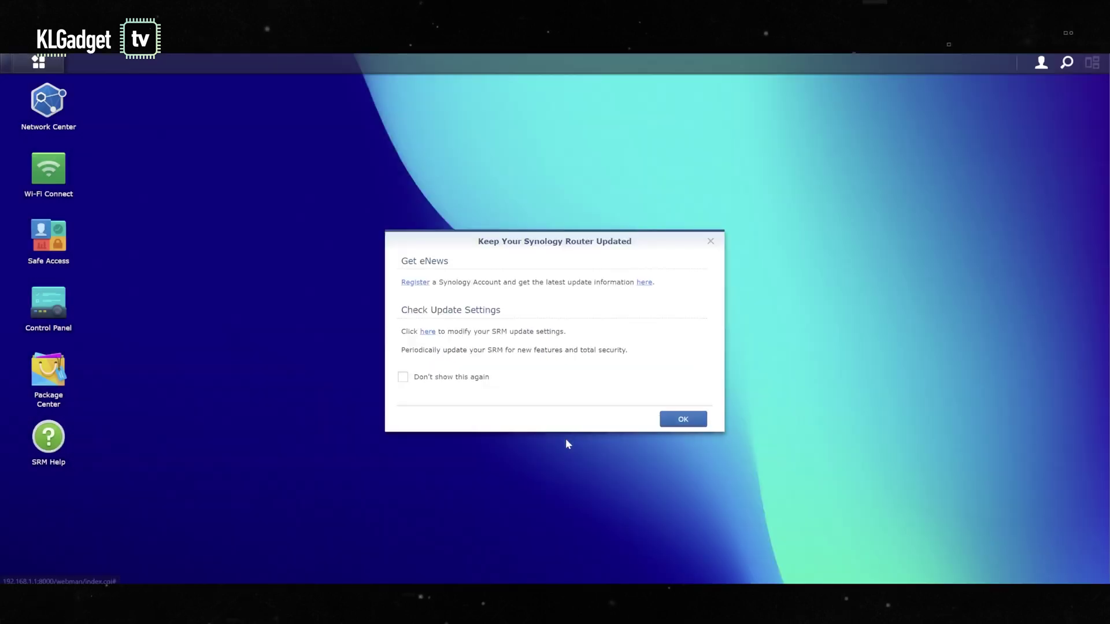
click(403, 377)
click(692, 420)
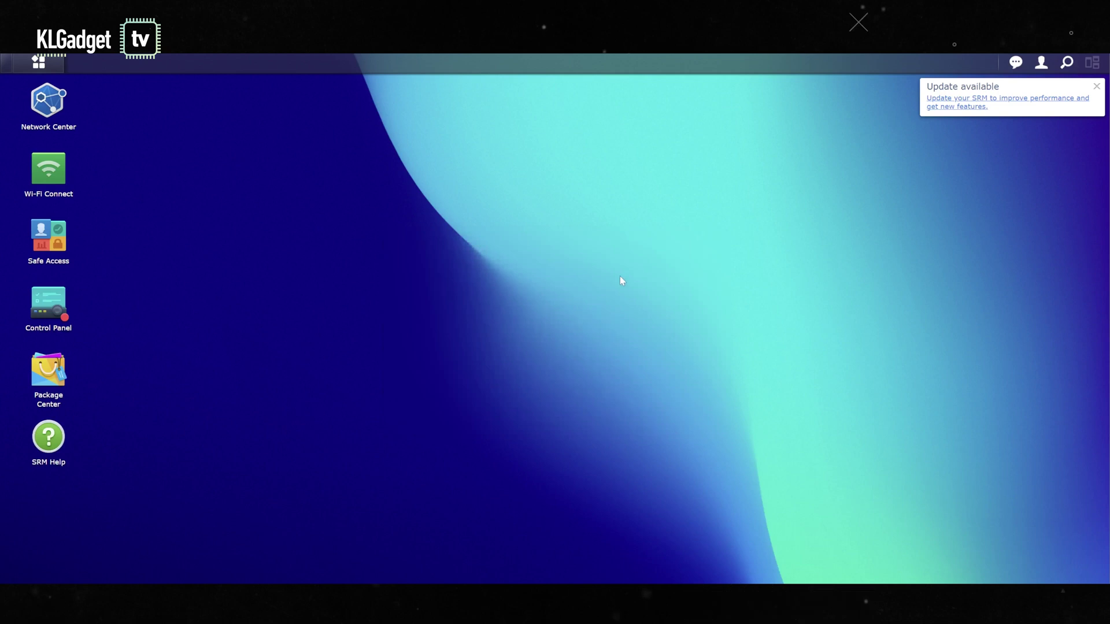
Step: Open Network Center and browse Internet, Port Forwarding and Local Network through to Traffic Control
click(43, 123)
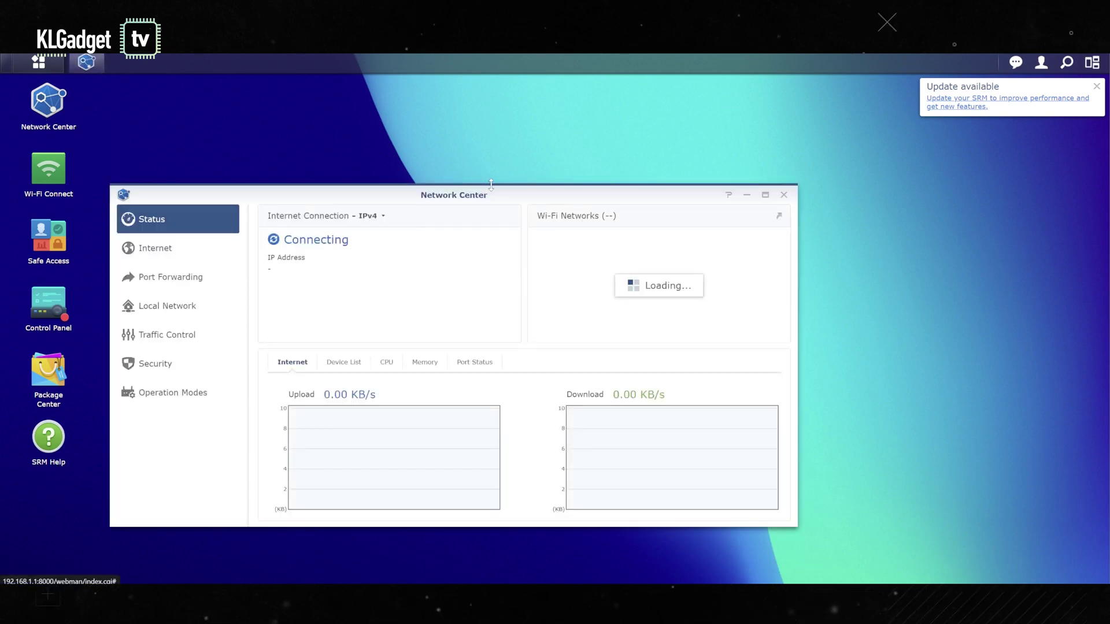
drag(503, 200, 614, 154)
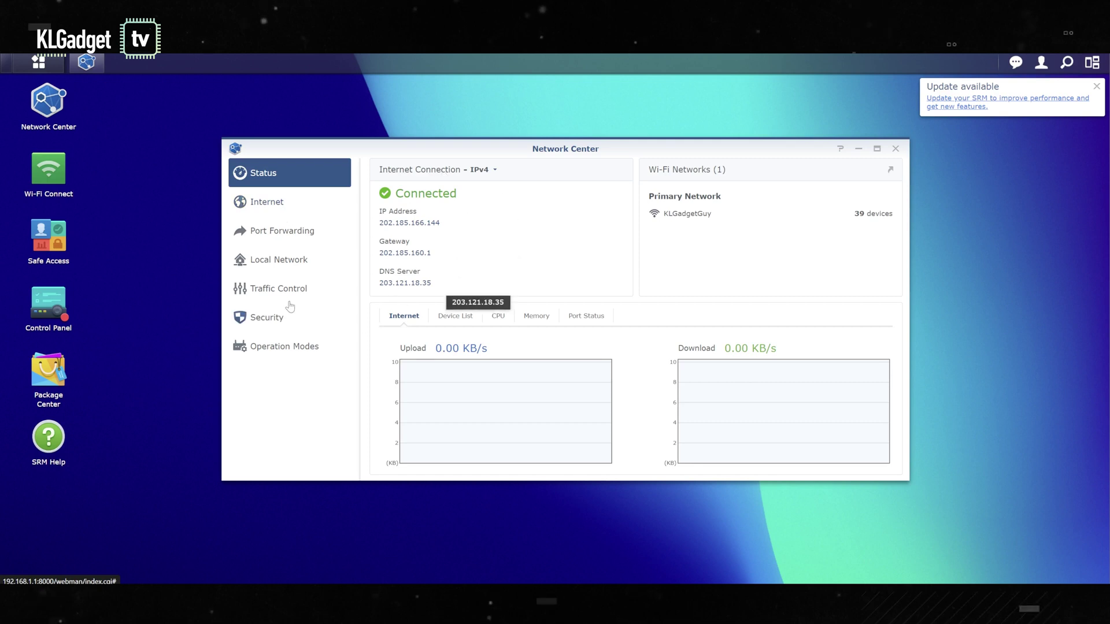
click(276, 211)
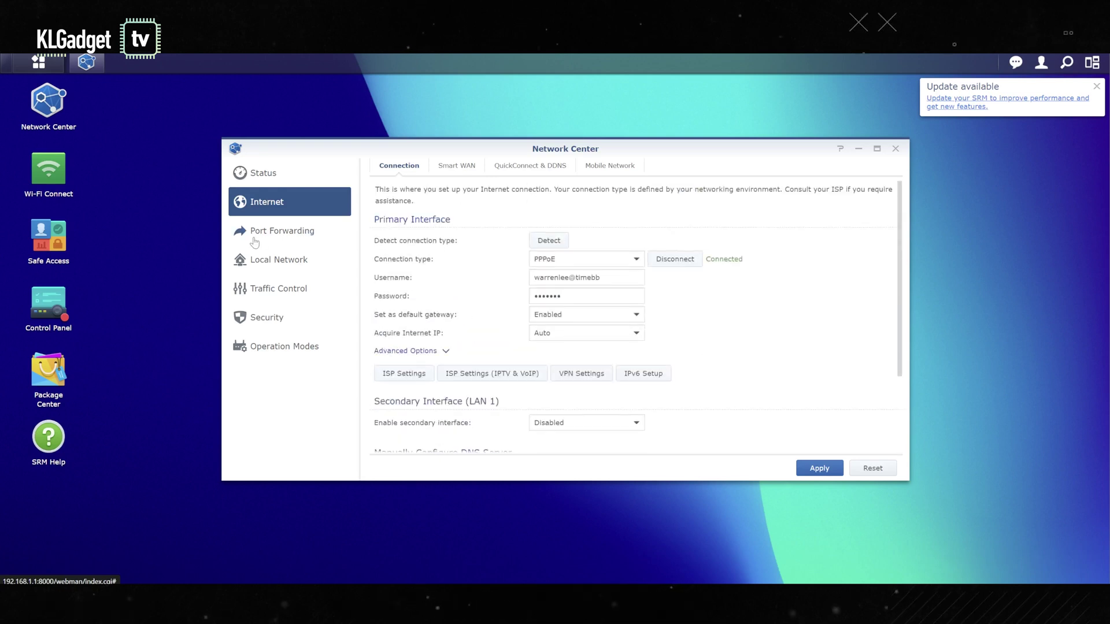
click(254, 239)
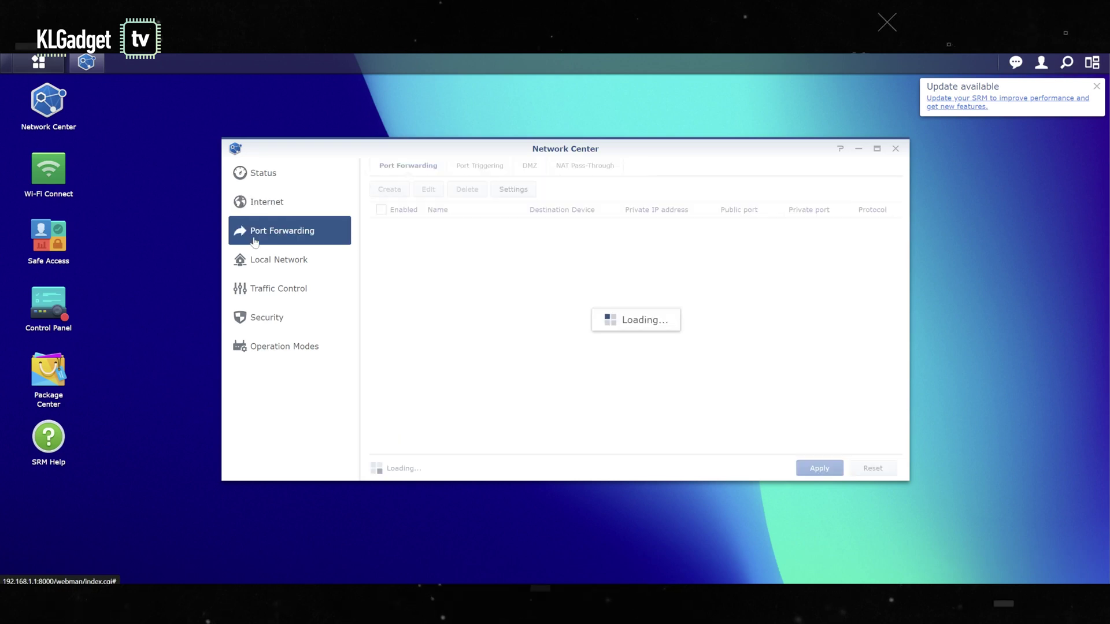
click(281, 269)
click(287, 290)
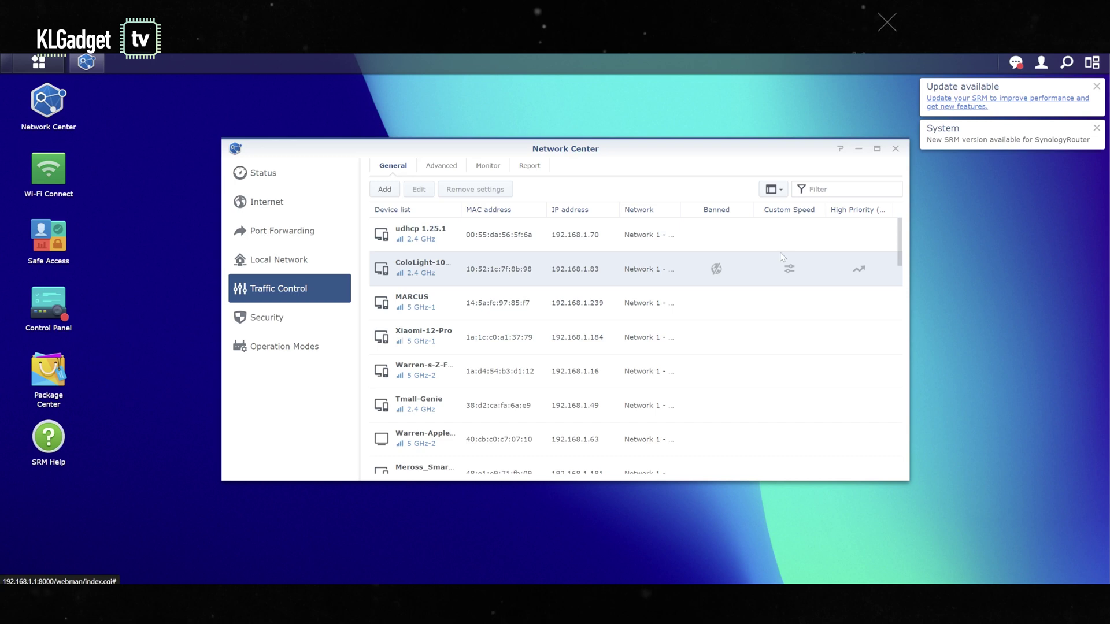
Step: Enable traffic control for the ColoLight device, leaving its upload and download limits unset
click(789, 269)
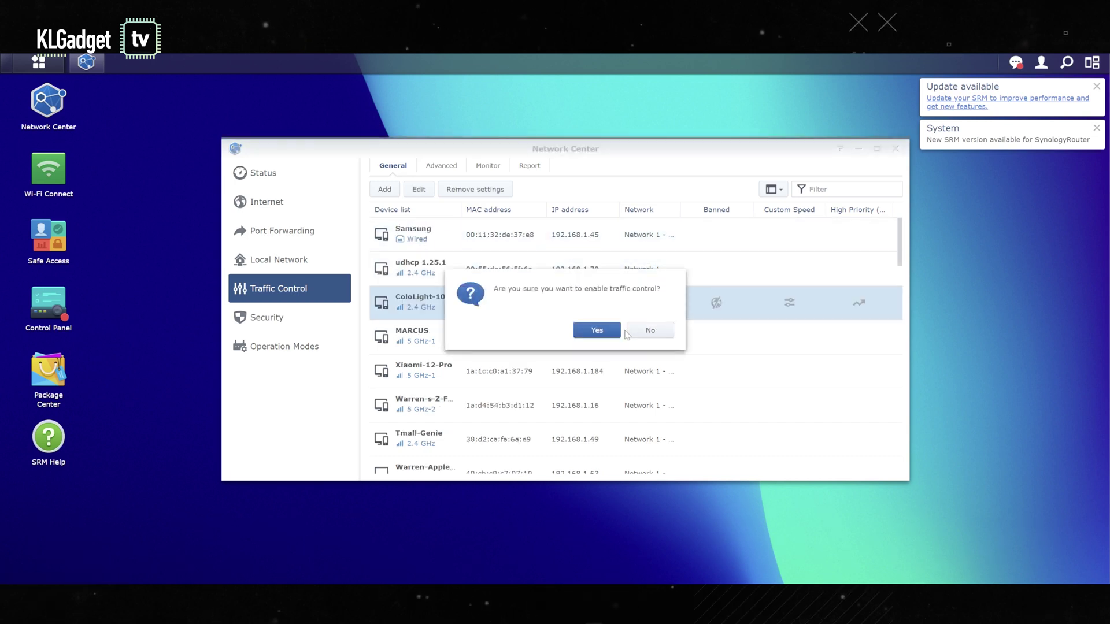
click(597, 330)
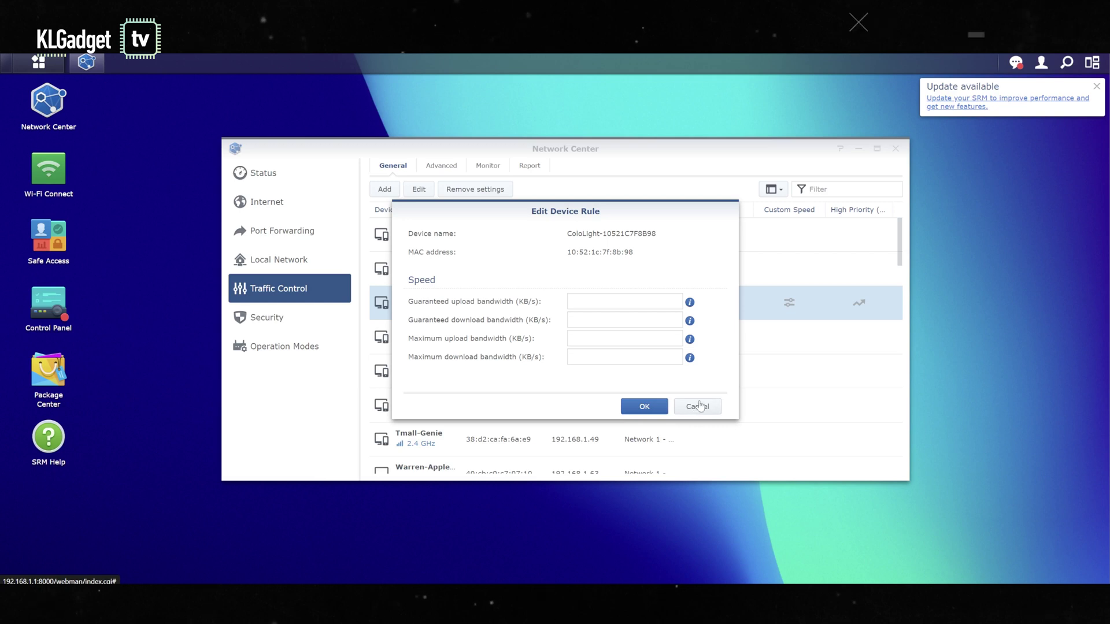
click(701, 405)
scroll(733, 349, down, 3)
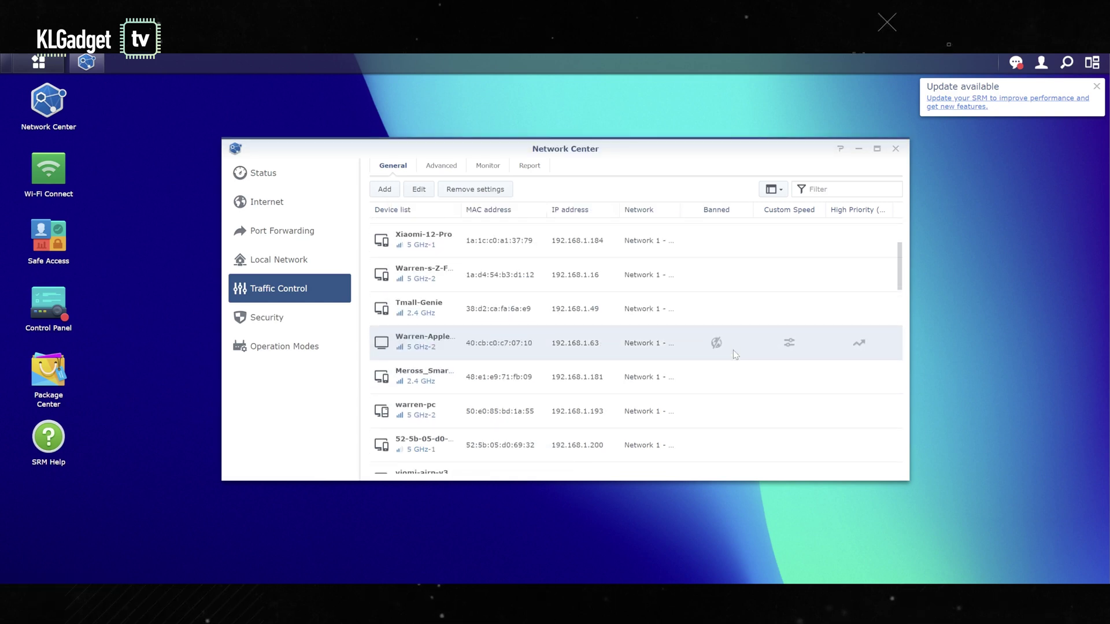
scroll(734, 349, down, 8)
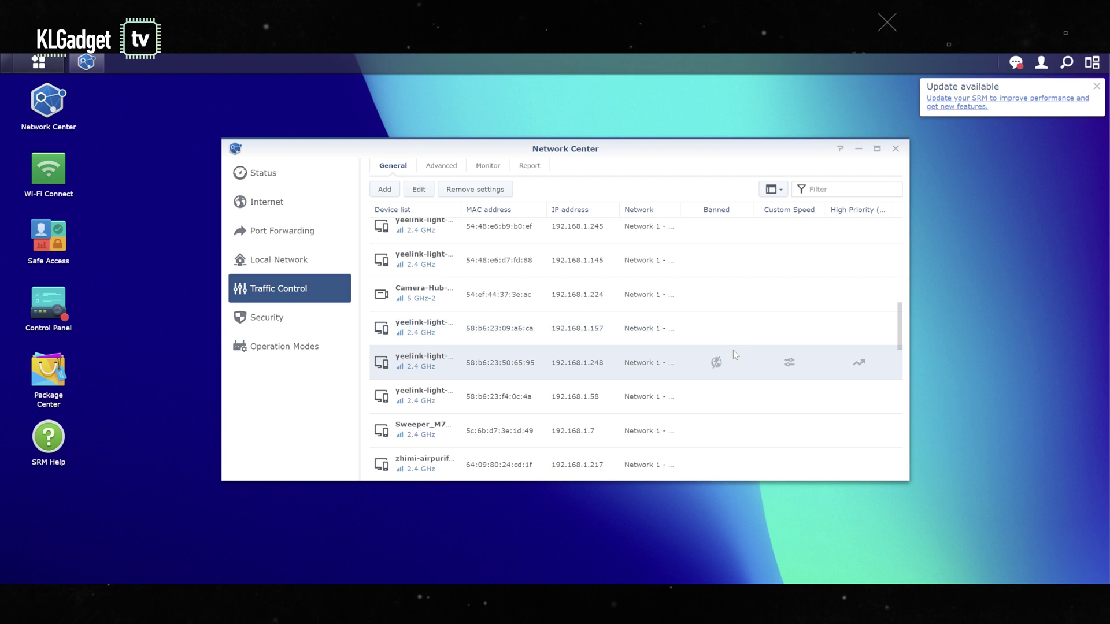
click(293, 319)
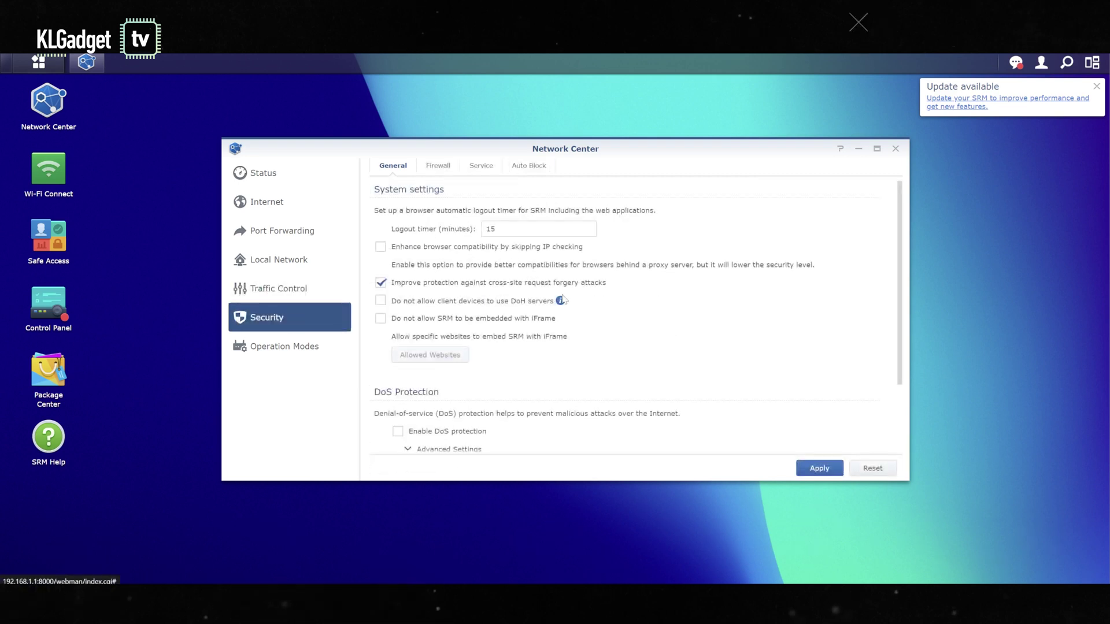
Step: Review the Security and Operation Modes pages, then close the Network Center window
scroll(659, 296, down, 1)
scroll(659, 296, up, 1)
click(306, 354)
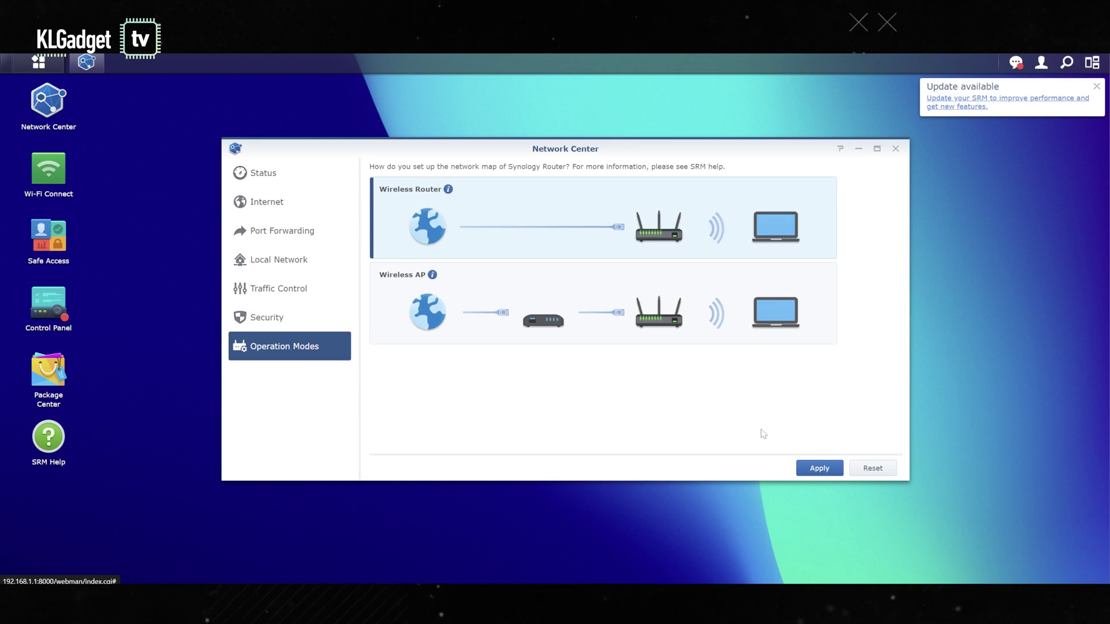
right_click(896, 157)
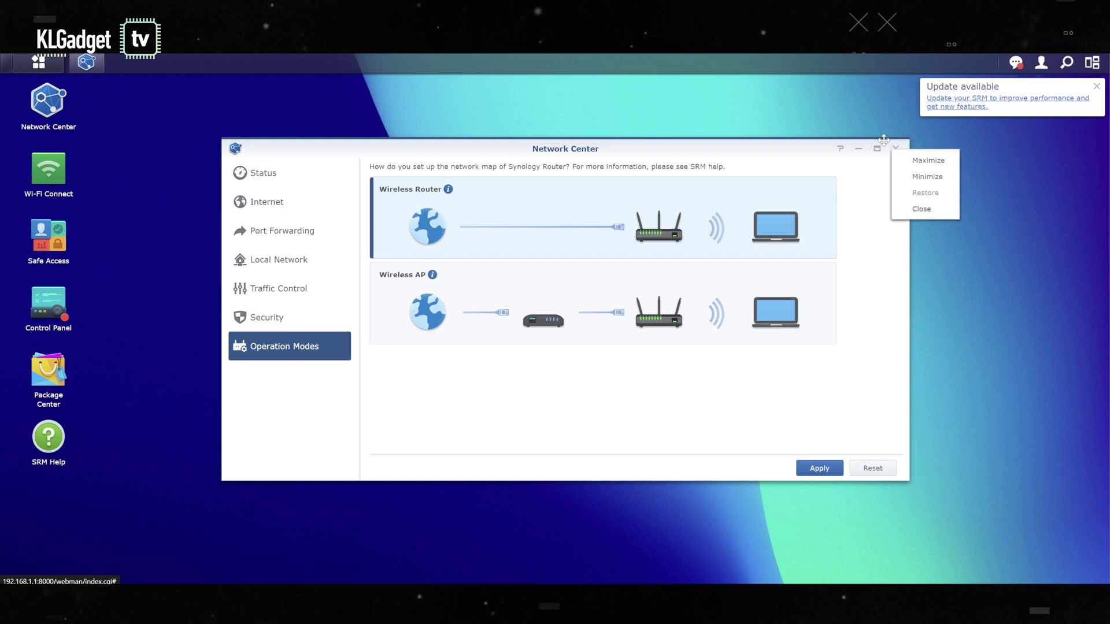
click(895, 151)
click(895, 150)
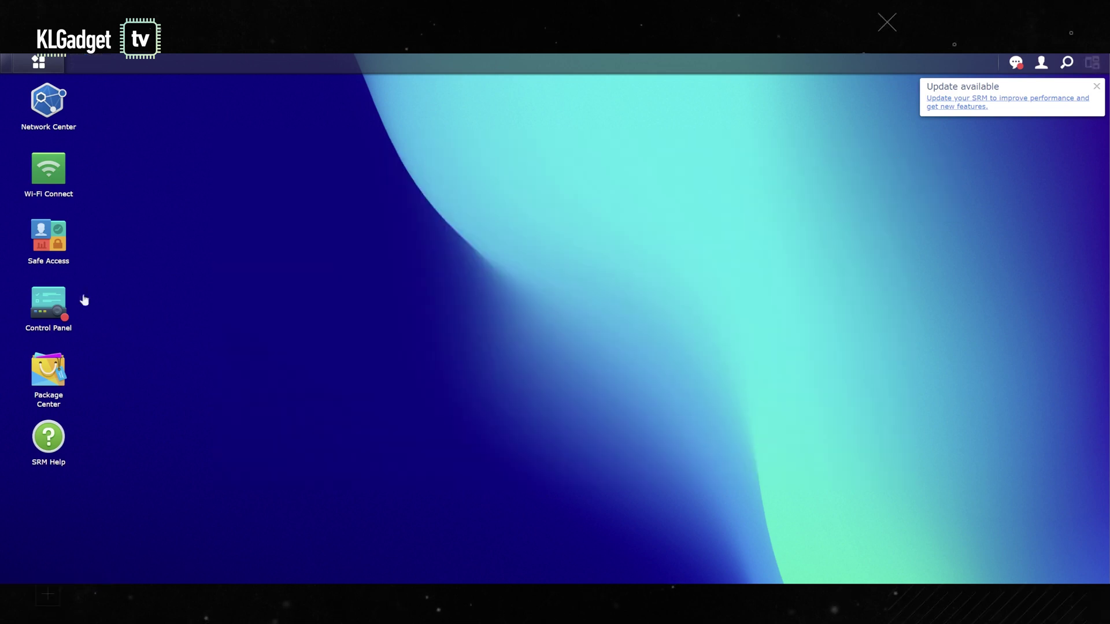
Step: Open Wi-Fi Connect, make its window taller, and show the Primary and Guest network settings
click(52, 190)
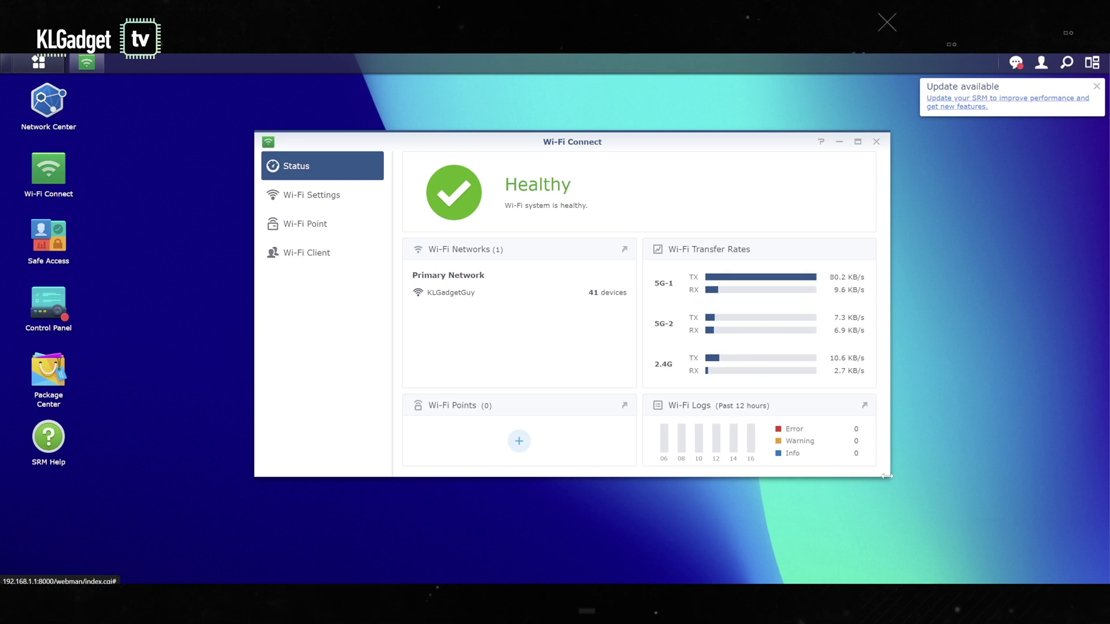
drag(887, 475, 890, 565)
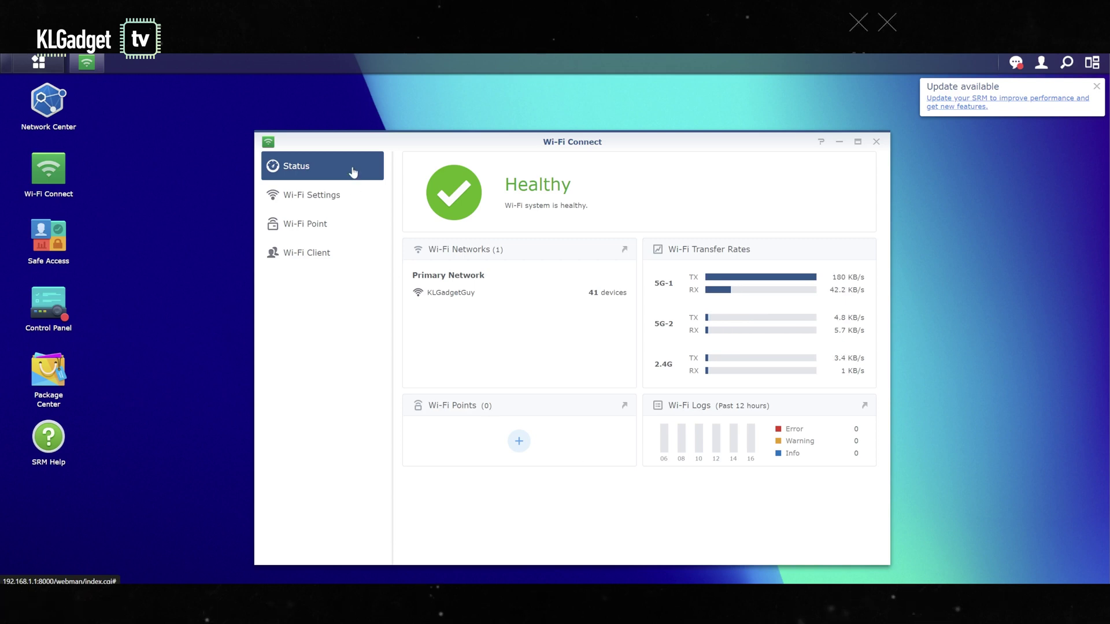
click(341, 199)
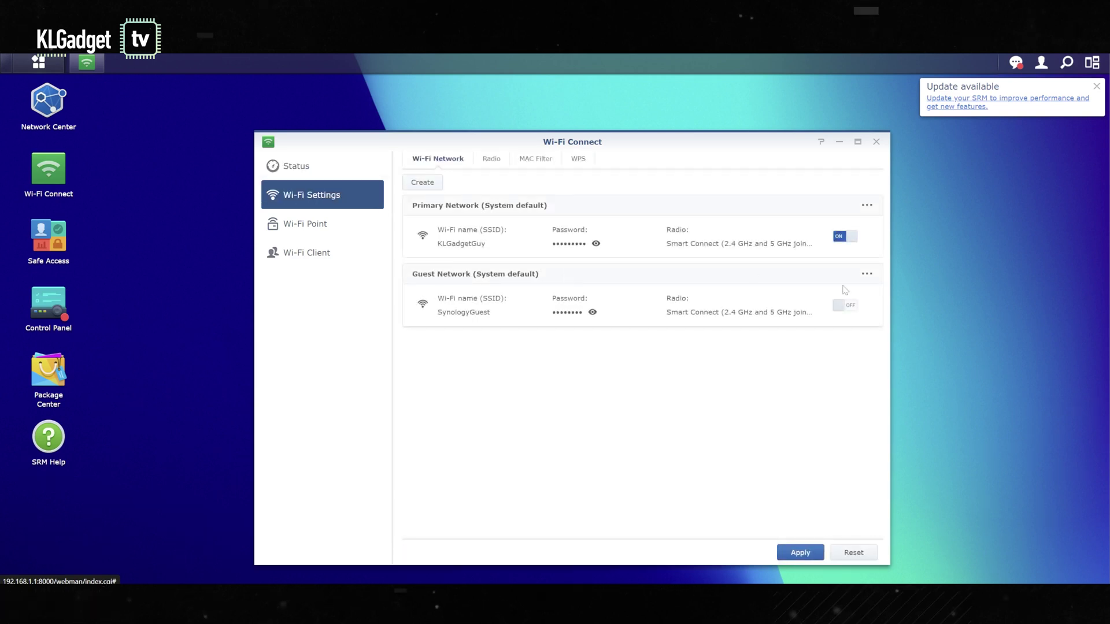
Step: Review the Radio channels and Wi-Fi Points, then list the Wi-Fi clients on KLGadgetGuy
click(487, 163)
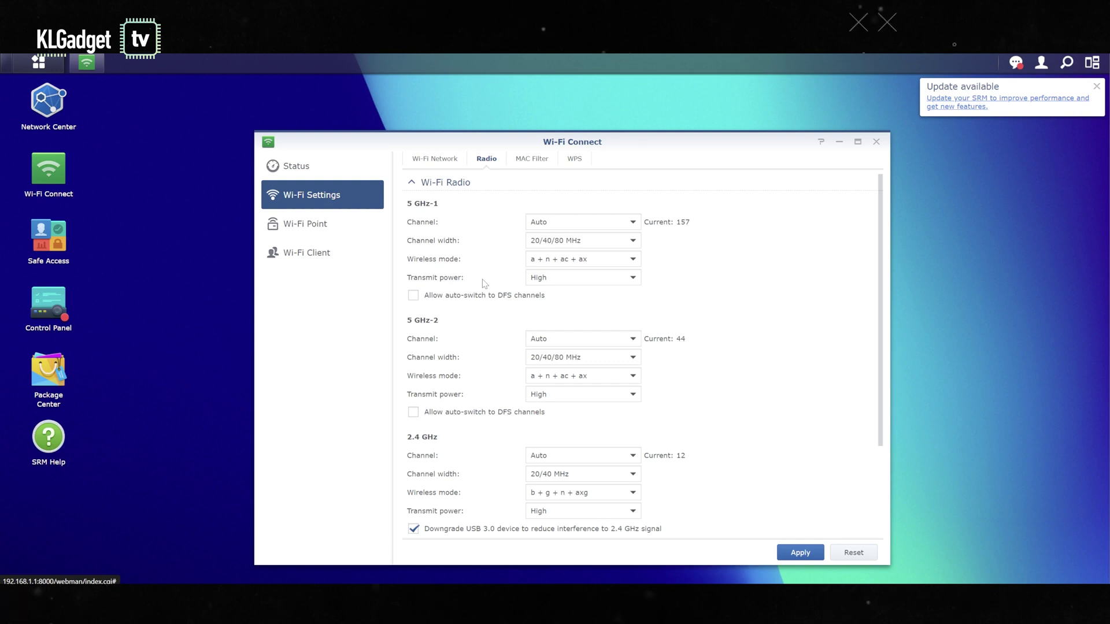
click(312, 230)
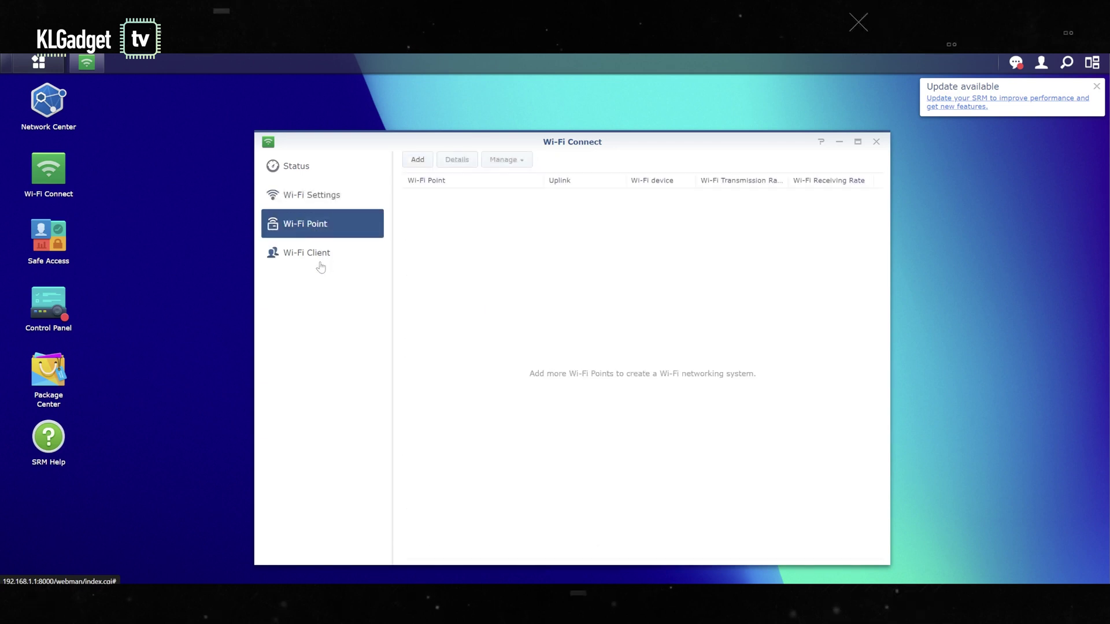
click(321, 266)
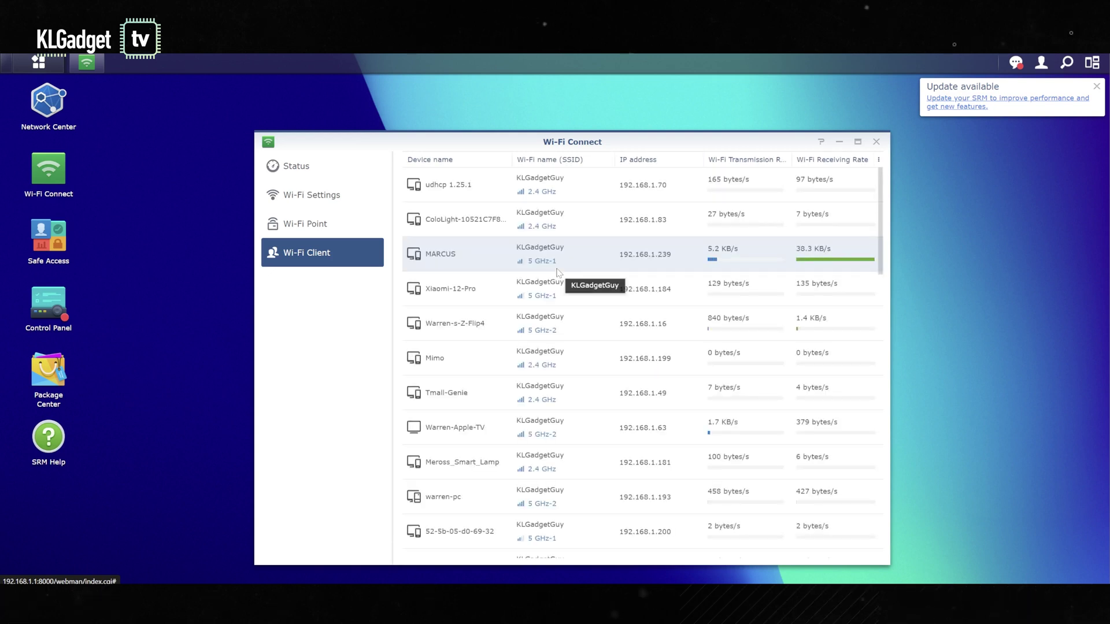
Step: Scroll through the Wi-Fi Client table, then close the Wi-Fi Connect window
scroll(738, 401, down, 12)
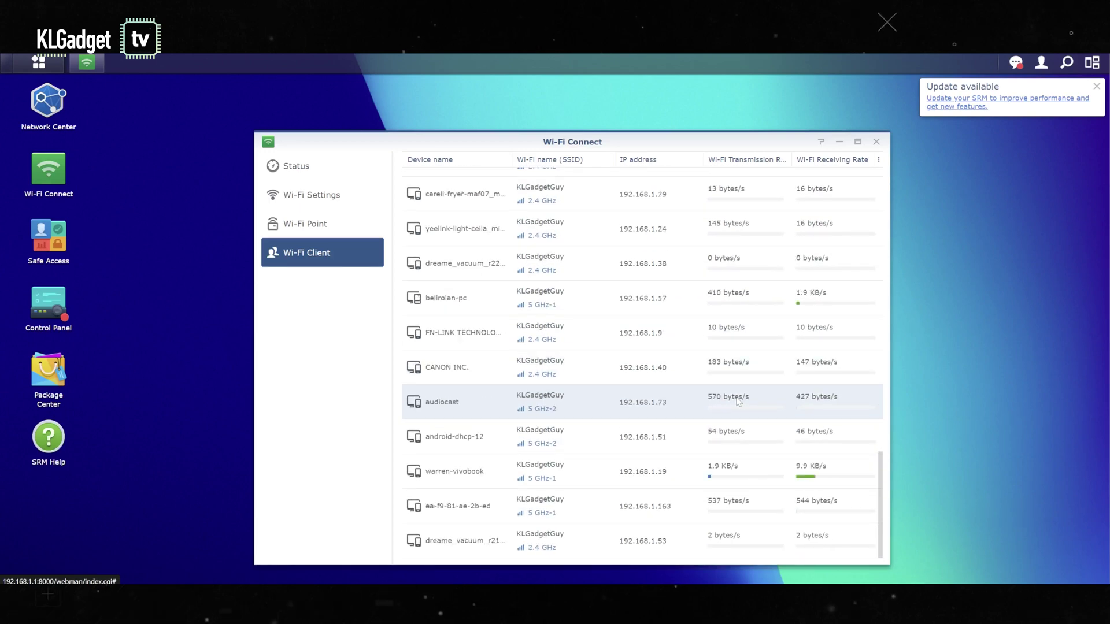
scroll(738, 401, up, 12)
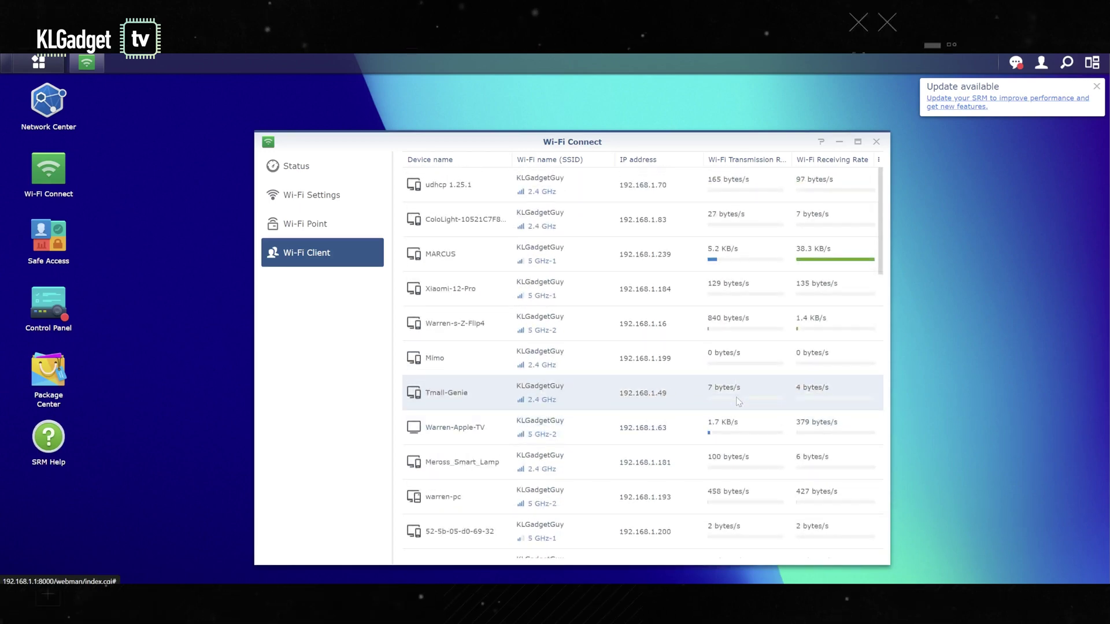
right_click(874, 146)
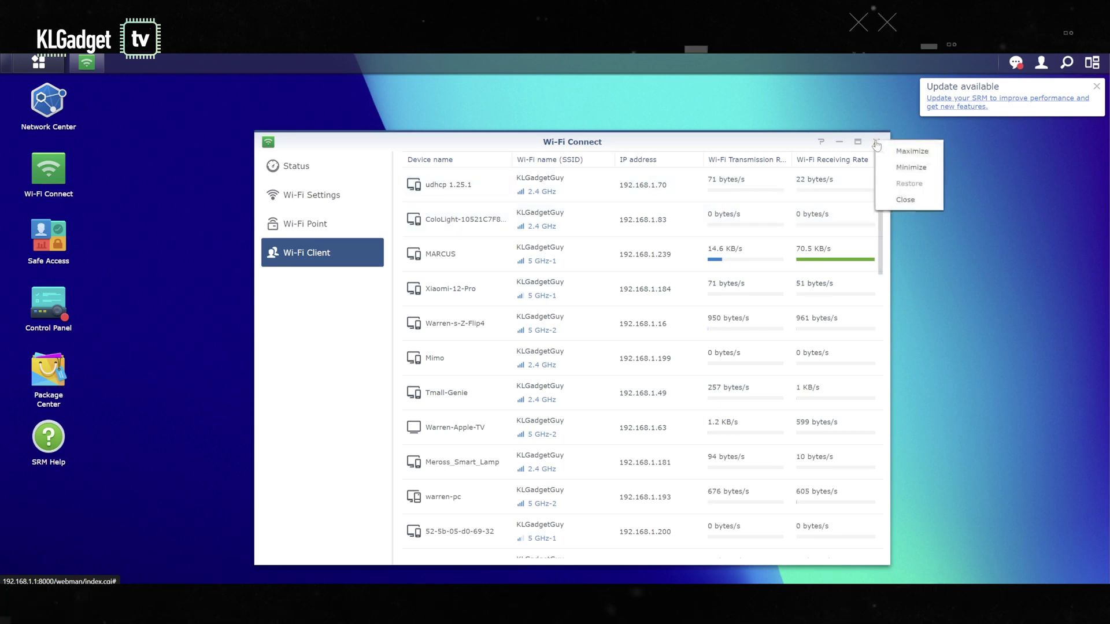
click(874, 145)
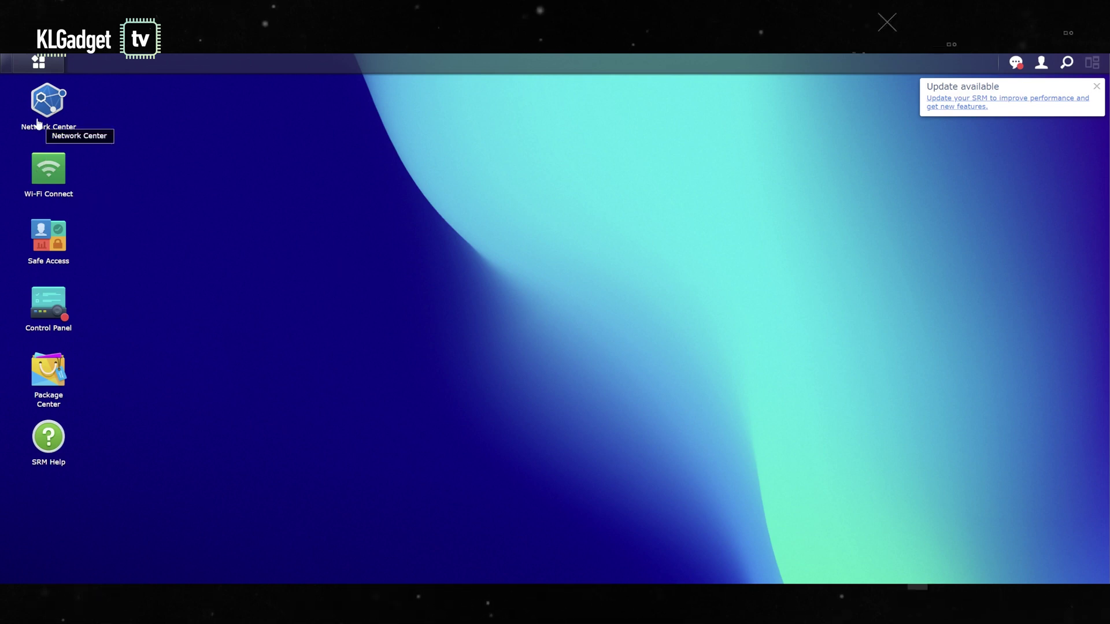
Step: Open Package Center and accept its Terms of Service
right_click(55, 184)
click(257, 187)
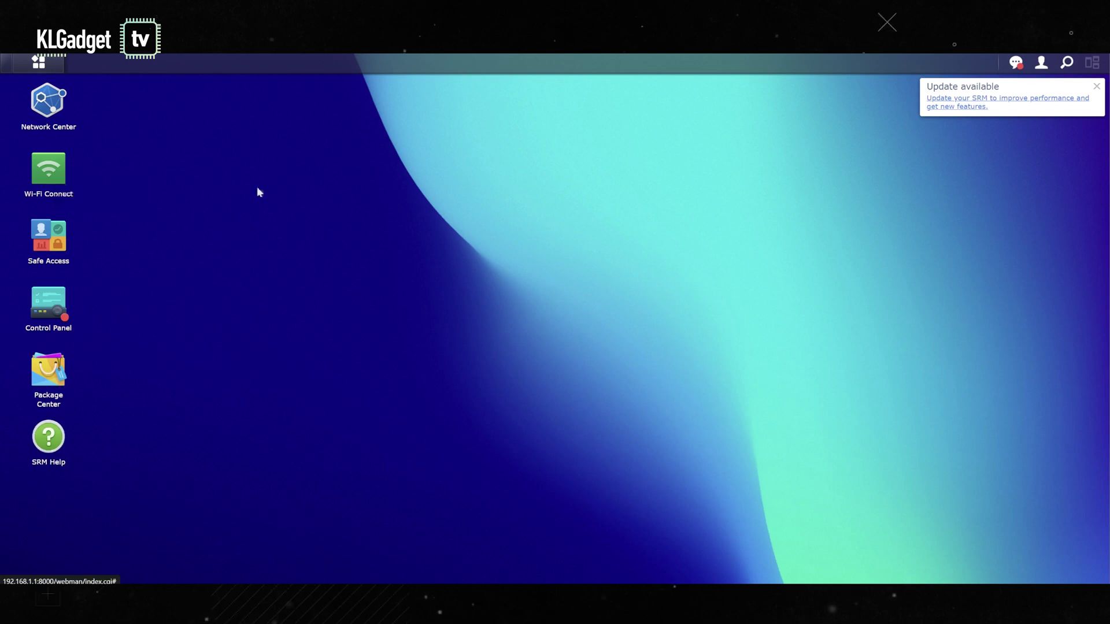
right_click(62, 176)
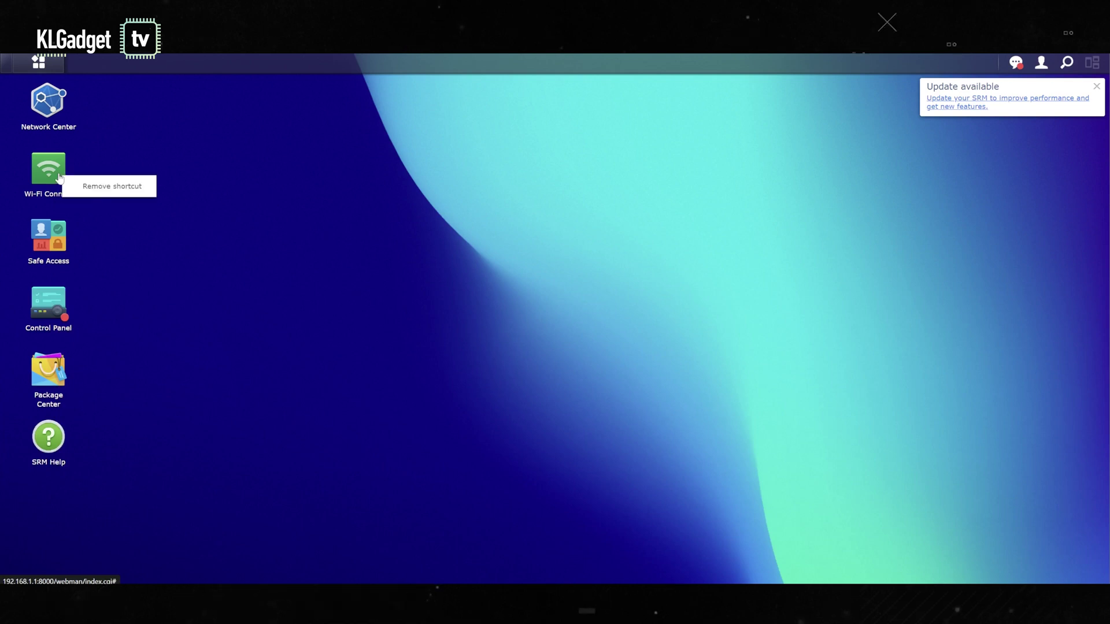
click(56, 382)
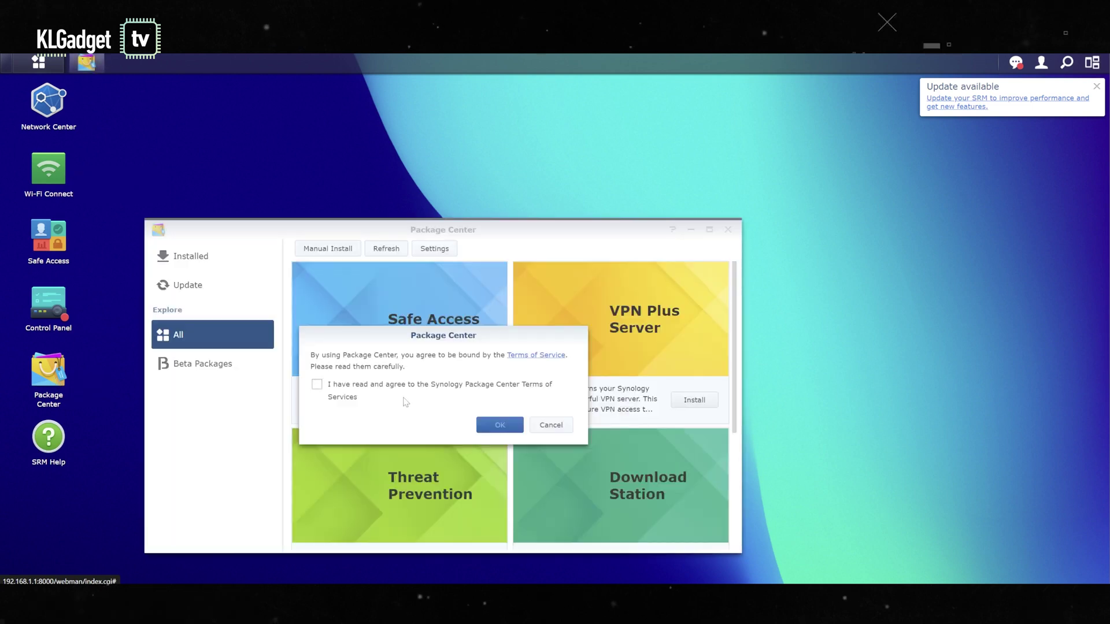
click(374, 387)
click(500, 425)
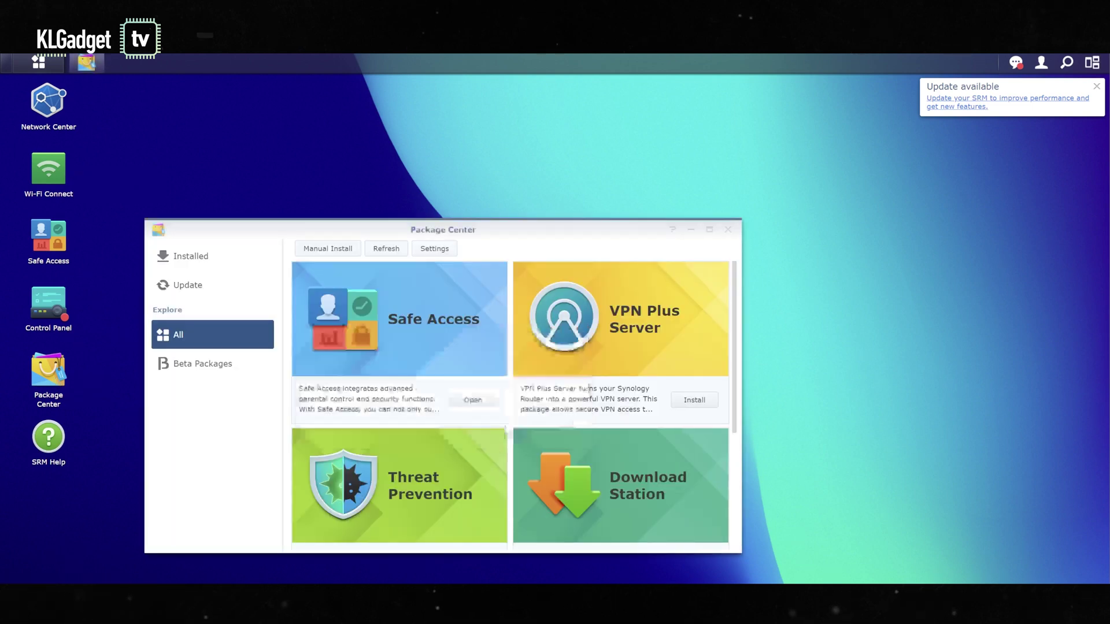
Step: Browse the All packages grid down to DNS, Media and RADIUS Server, then start a Manual Install
drag(644, 230, 740, 152)
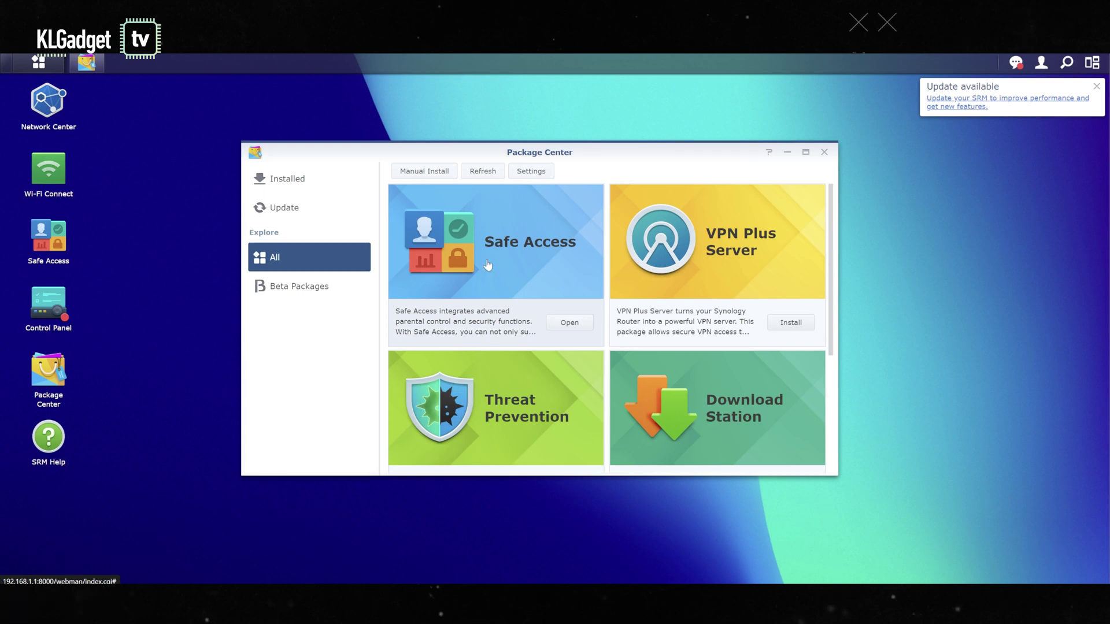
scroll(709, 280, down, 2)
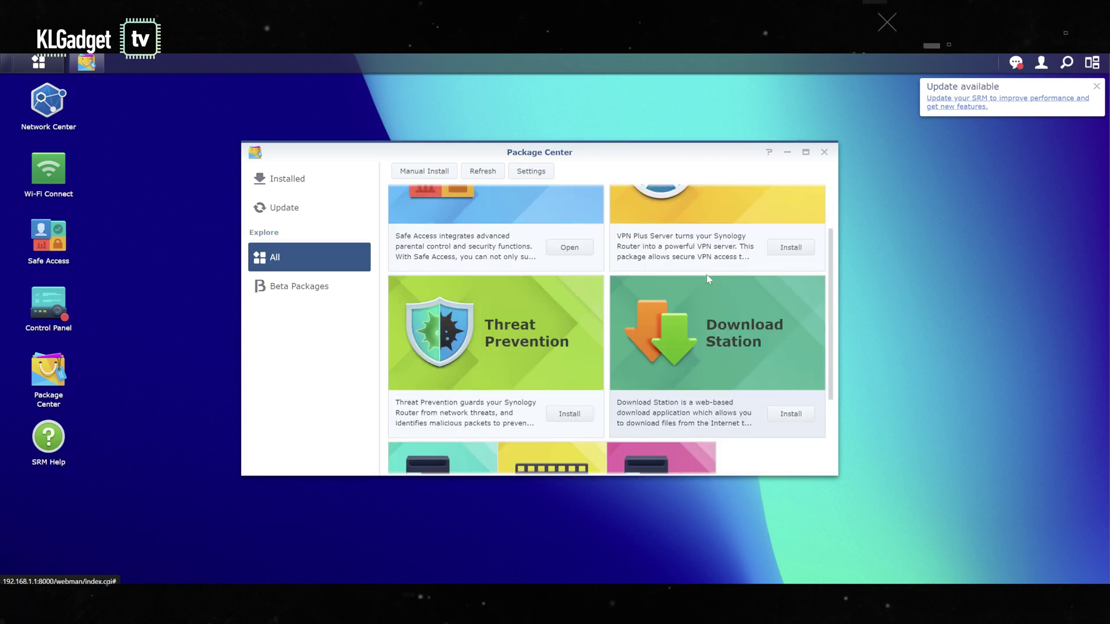
scroll(683, 276, up, 2)
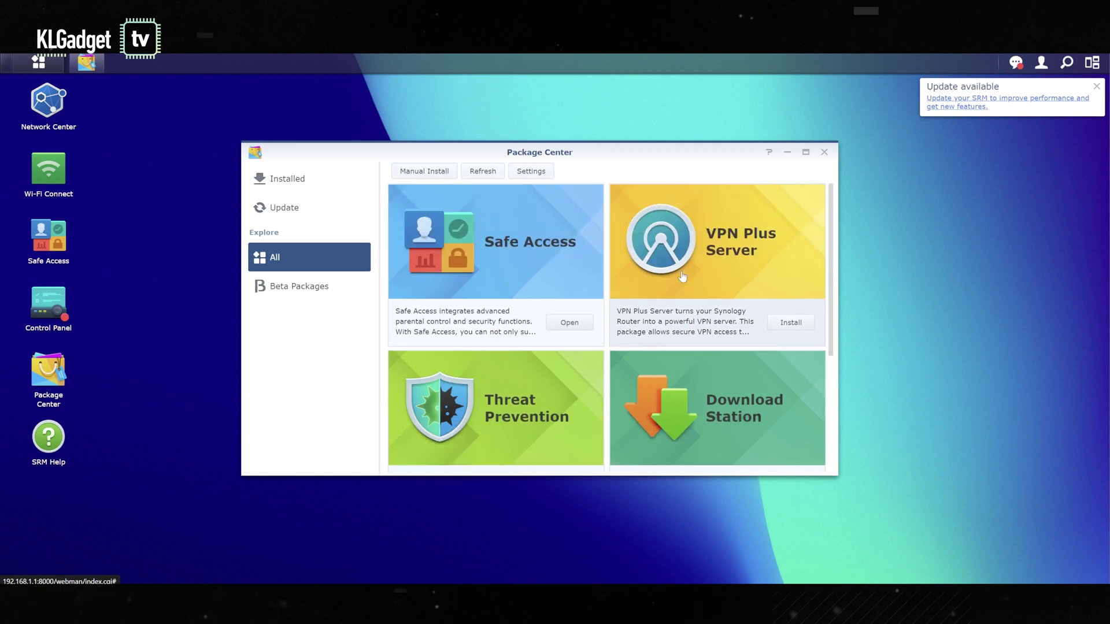
scroll(693, 313, down, 1)
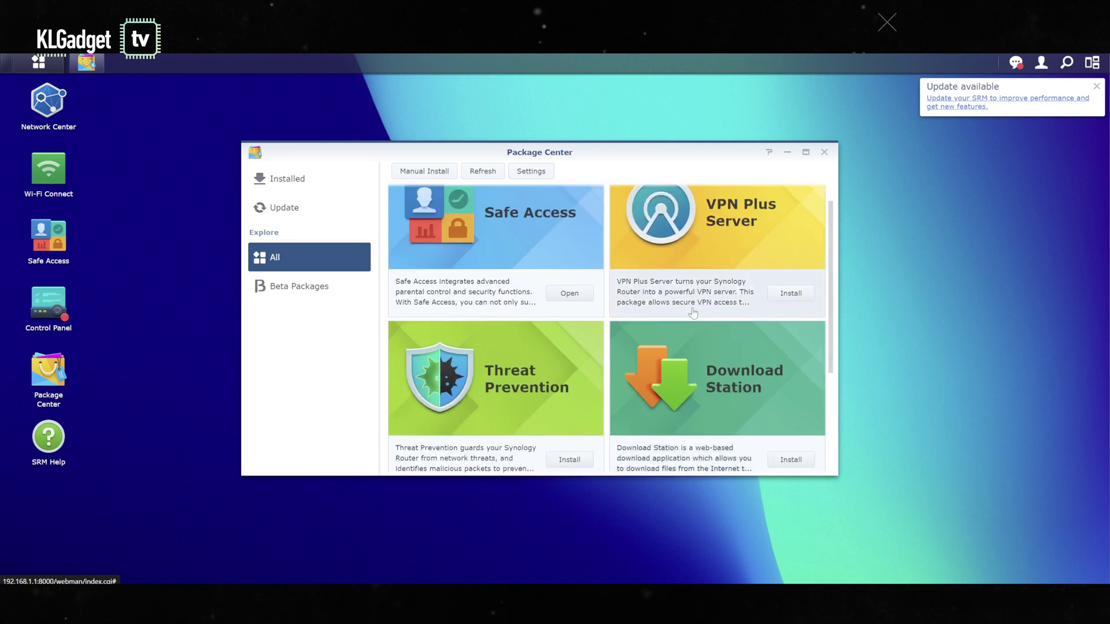
scroll(671, 336, down, 3)
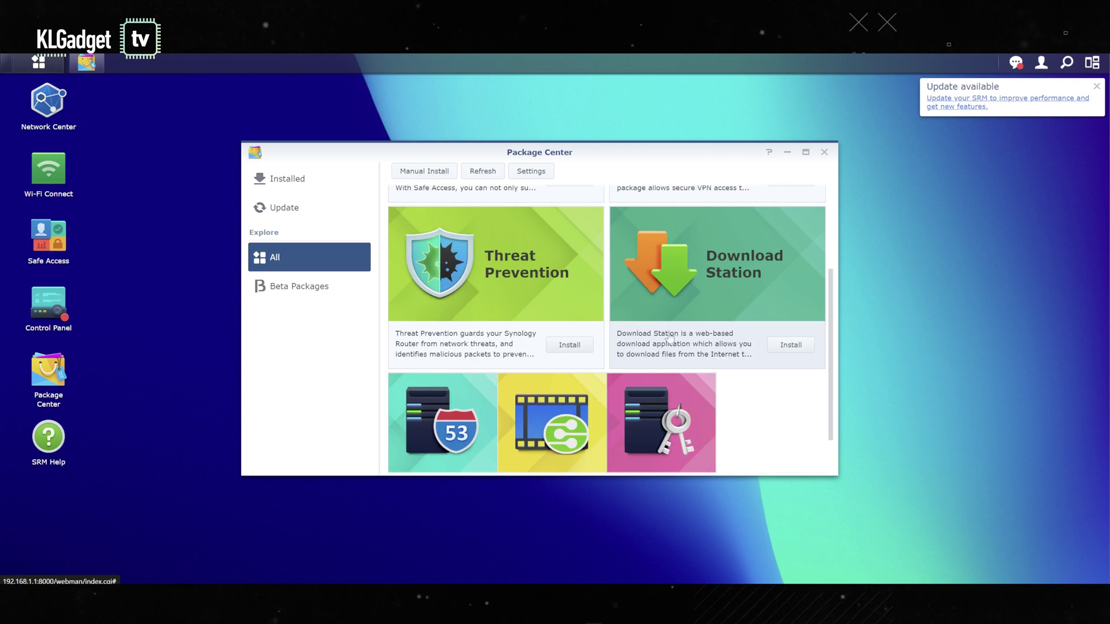
mouse_move(480, 395)
scroll(480, 395, down, 2)
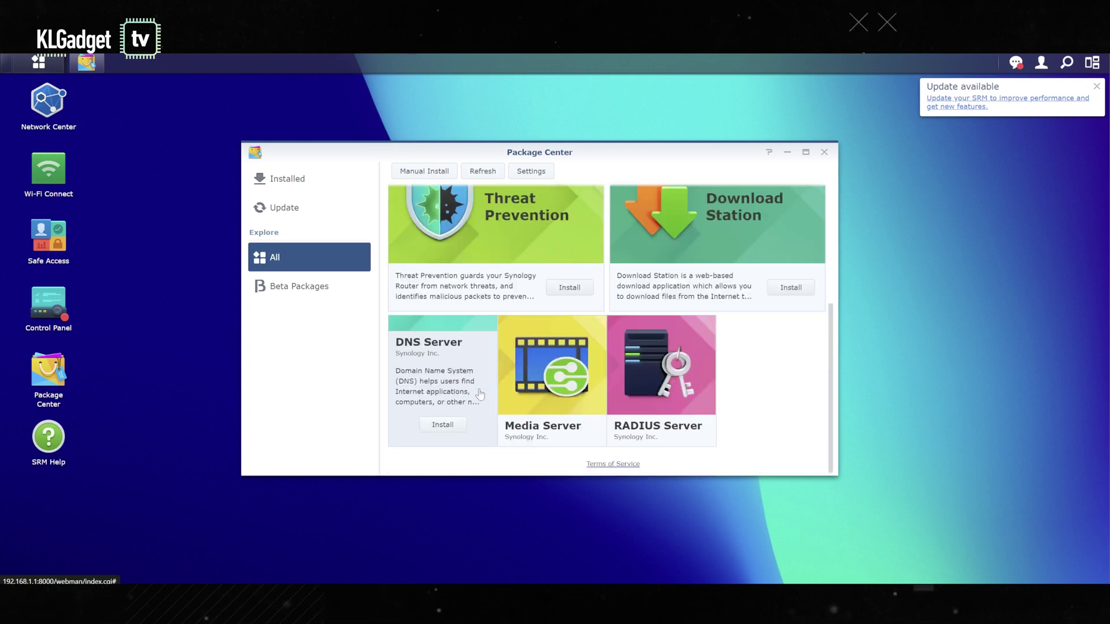
mouse_move(623, 340)
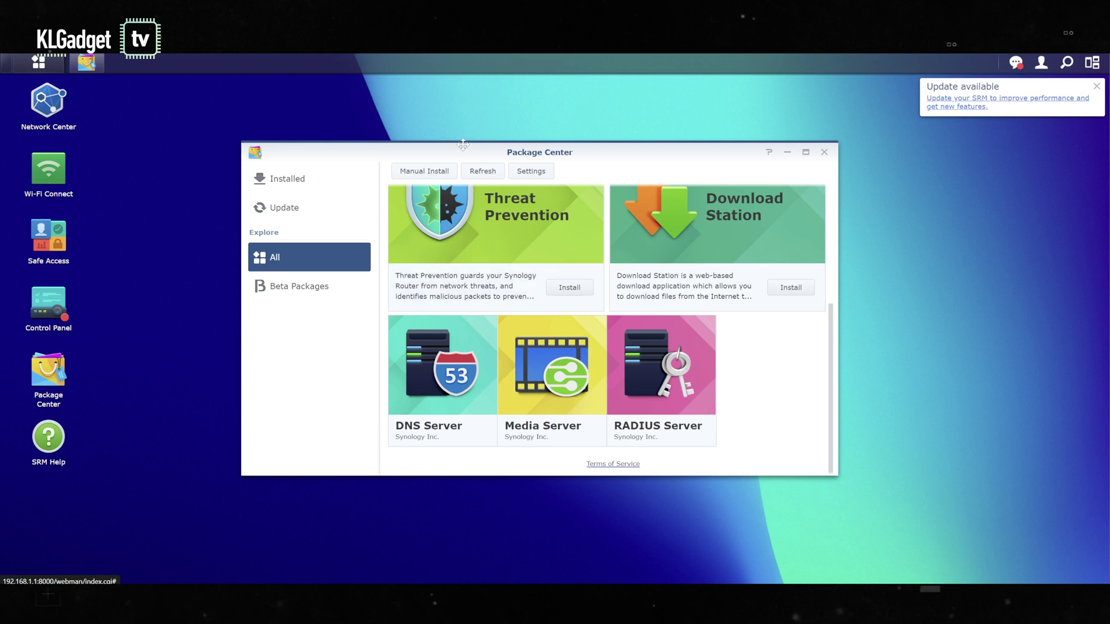
click(442, 175)
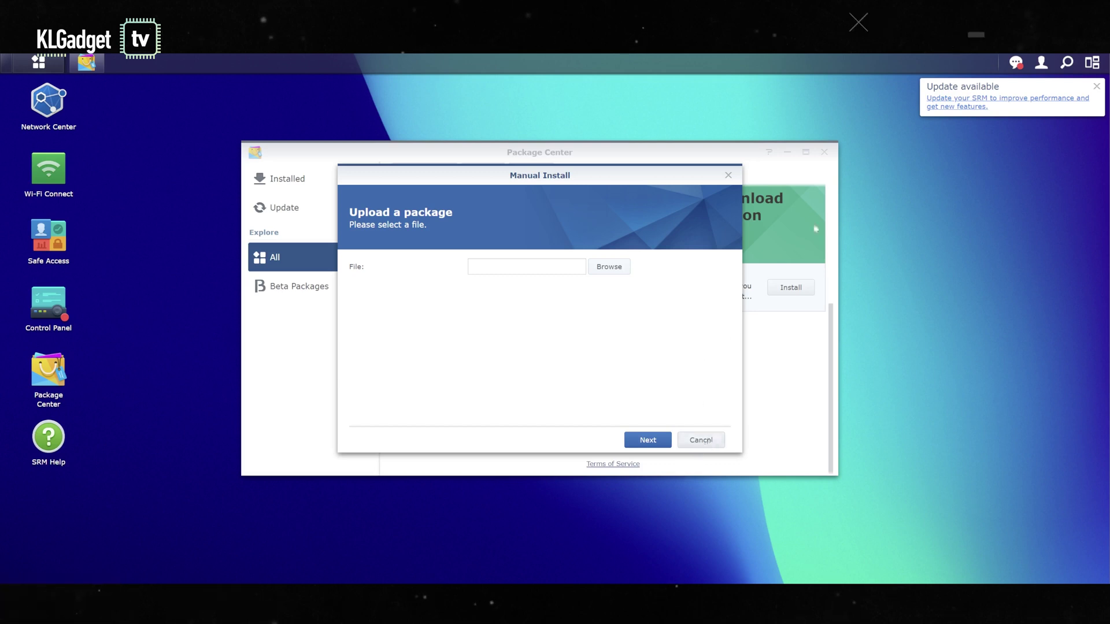
Step: Cancel the Manual Install, then check Safe Access's Profile page and return to its Overview
click(728, 174)
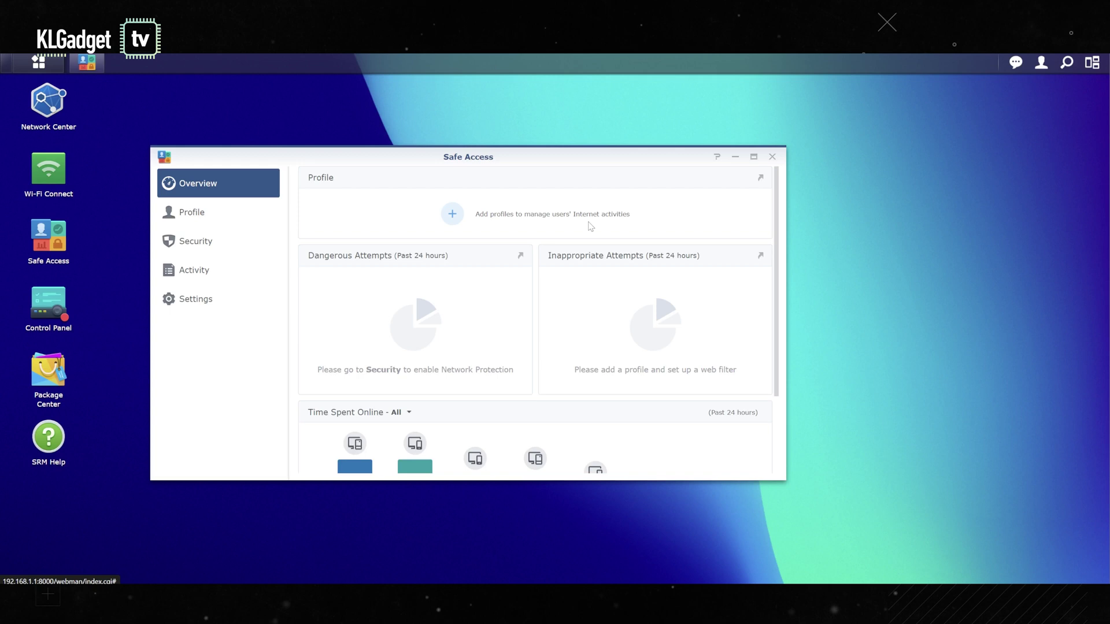
click(215, 216)
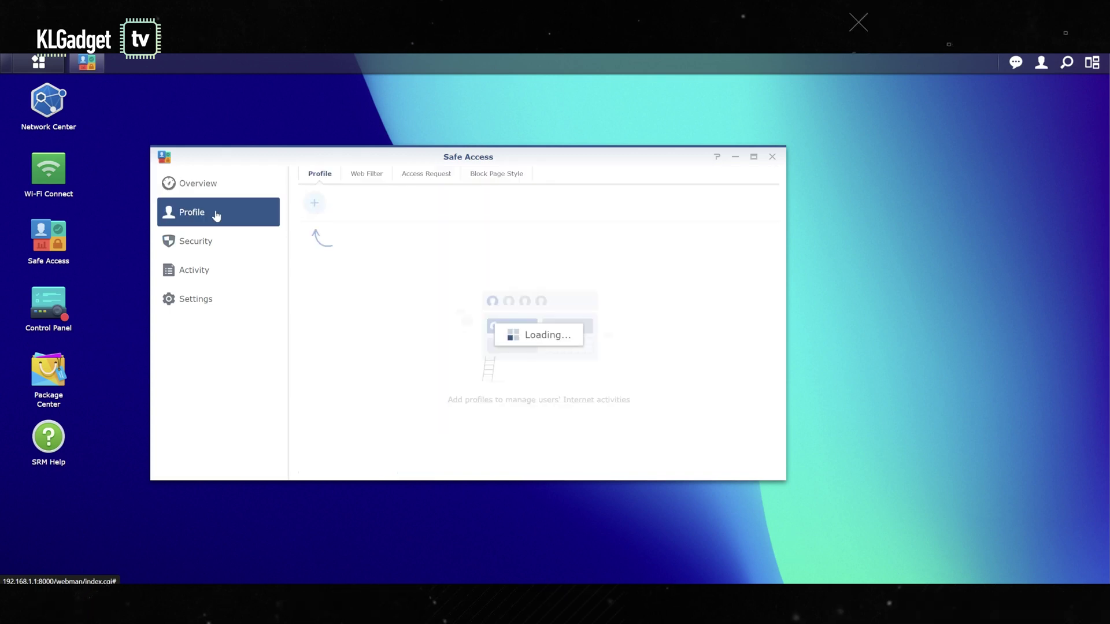
click(199, 187)
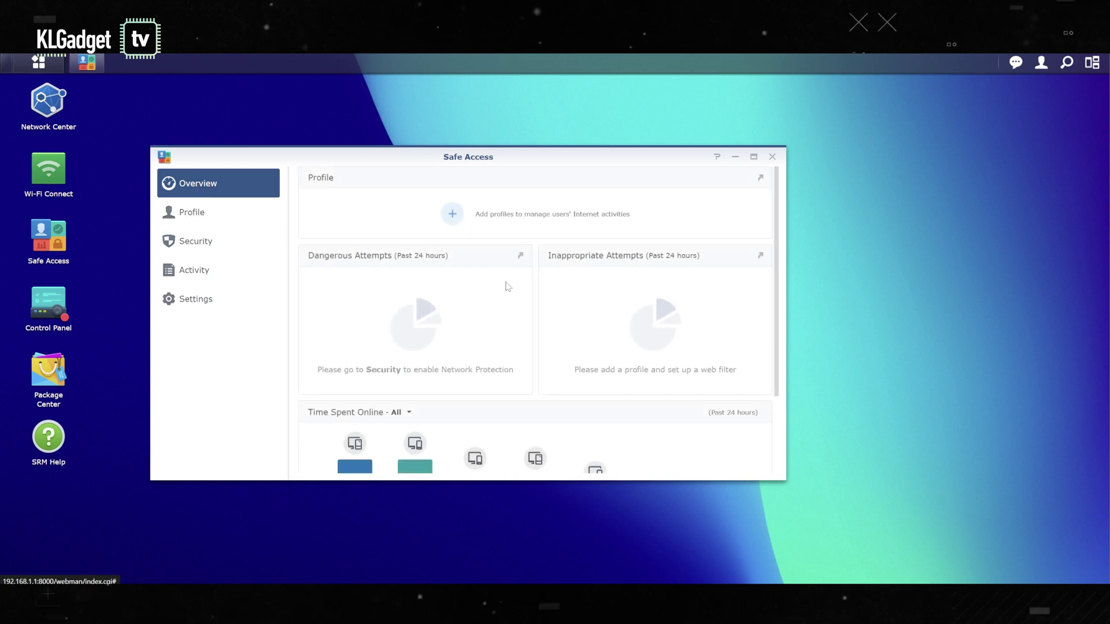
Step: Start the Add Profile wizard, choose User Profile, and name it 'My Kids'
click(456, 217)
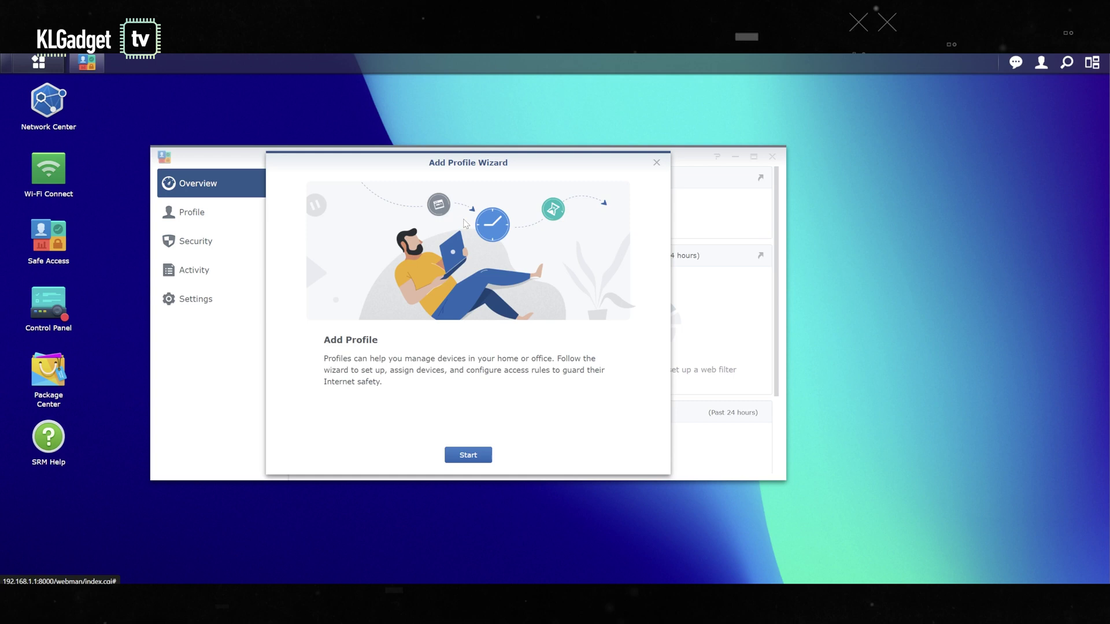
click(468, 455)
click(439, 302)
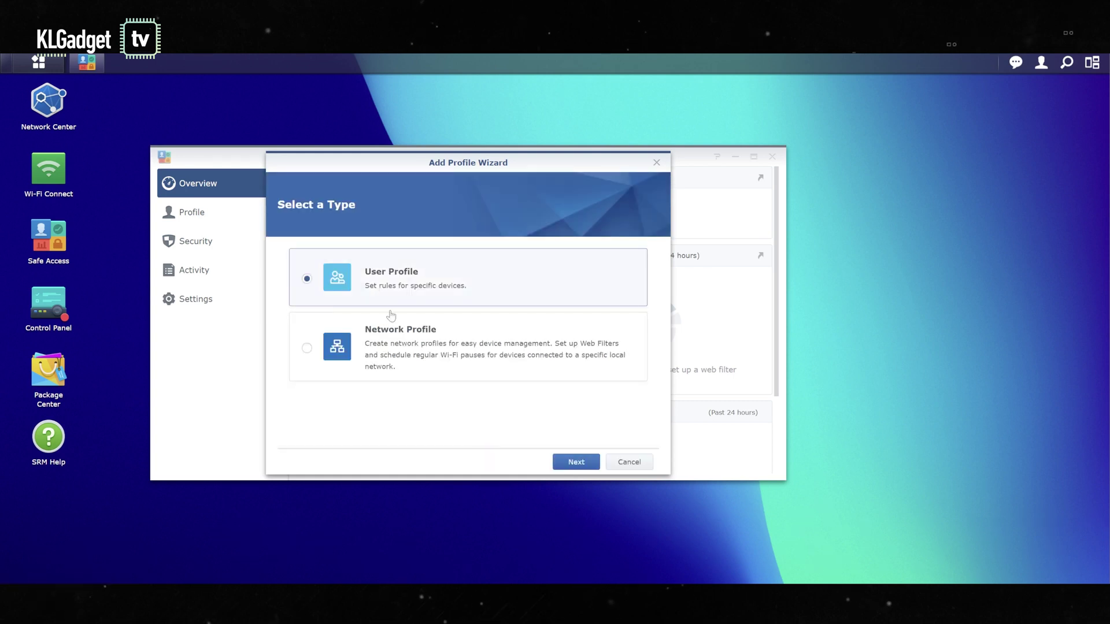
click(578, 463)
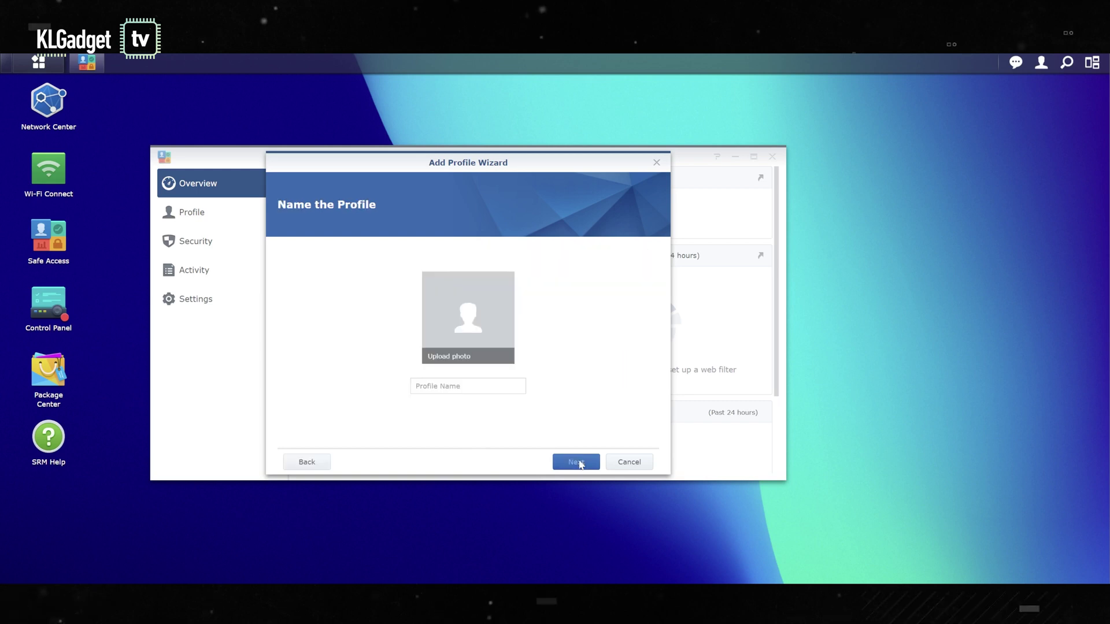
click(416, 387)
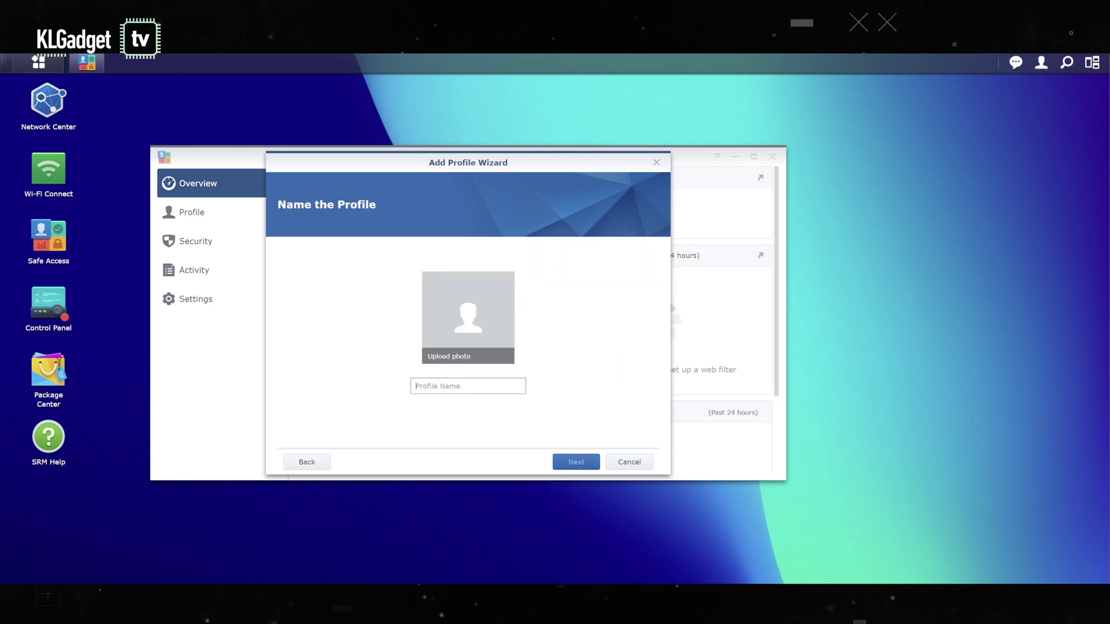
text(My Jid)
key(BackSpace)
text(Kids)
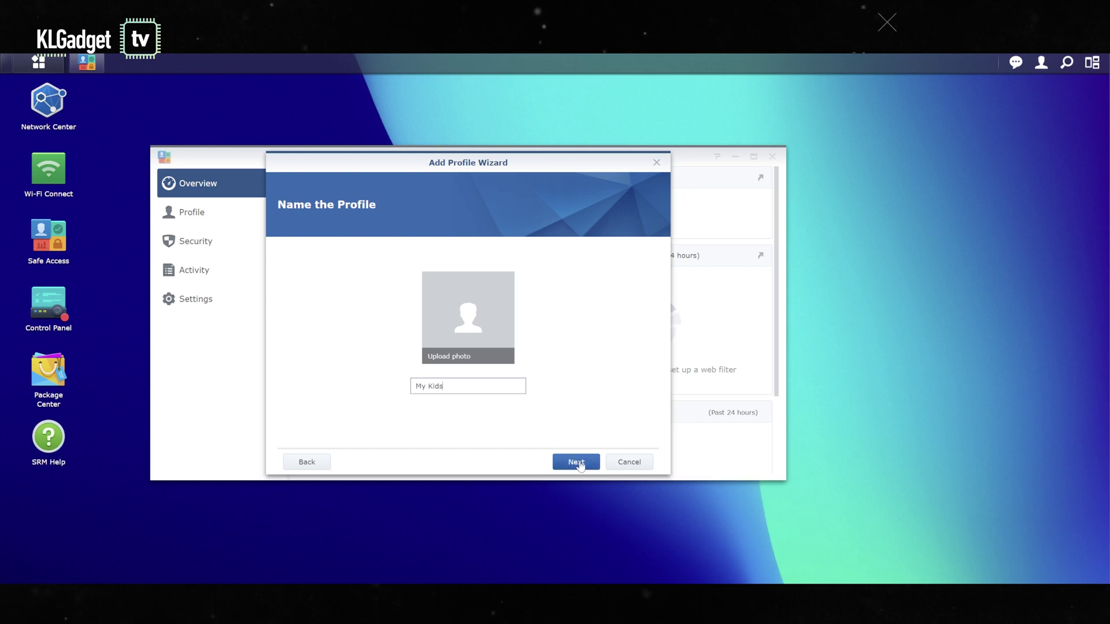
Step: Assign CANON INC. and dreame_vacuum_r2104 to the profile and create it
click(580, 464)
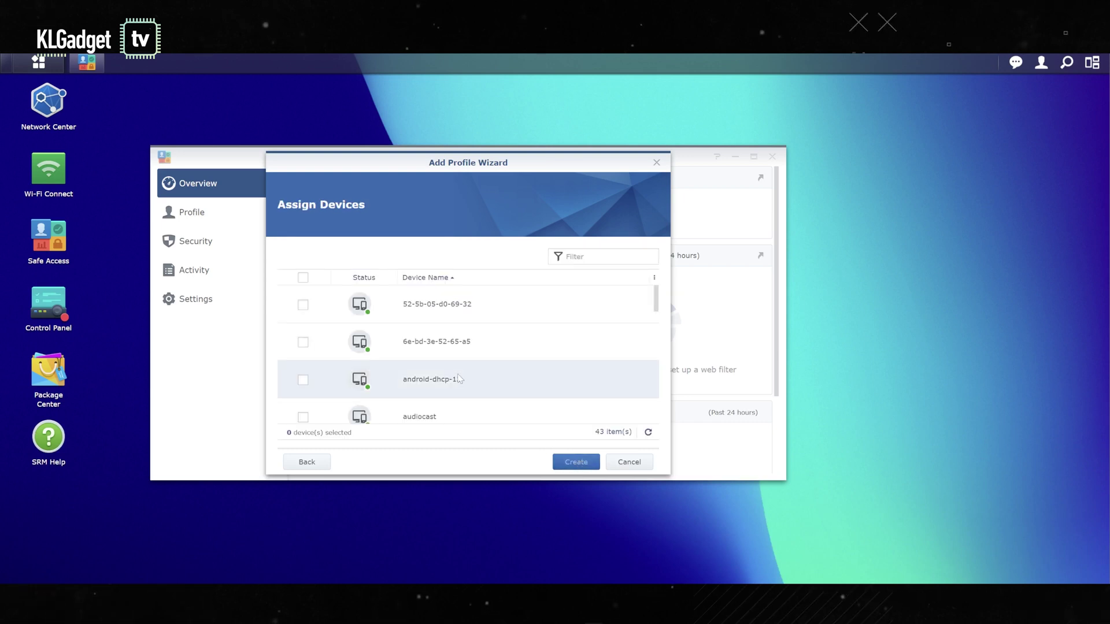
scroll(417, 362, down, 4)
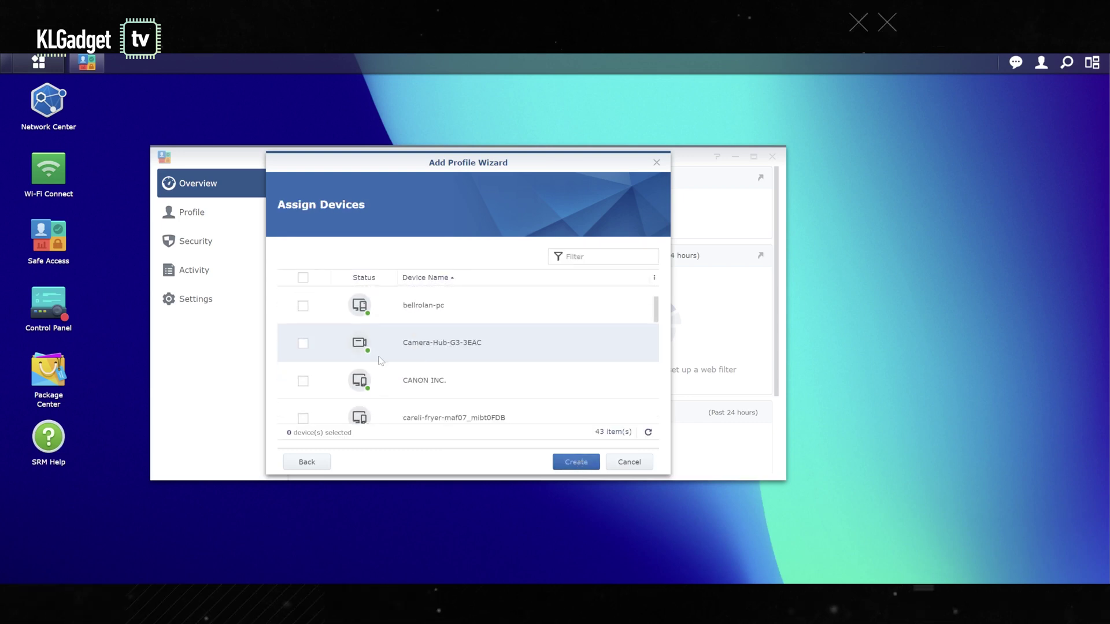
click(303, 381)
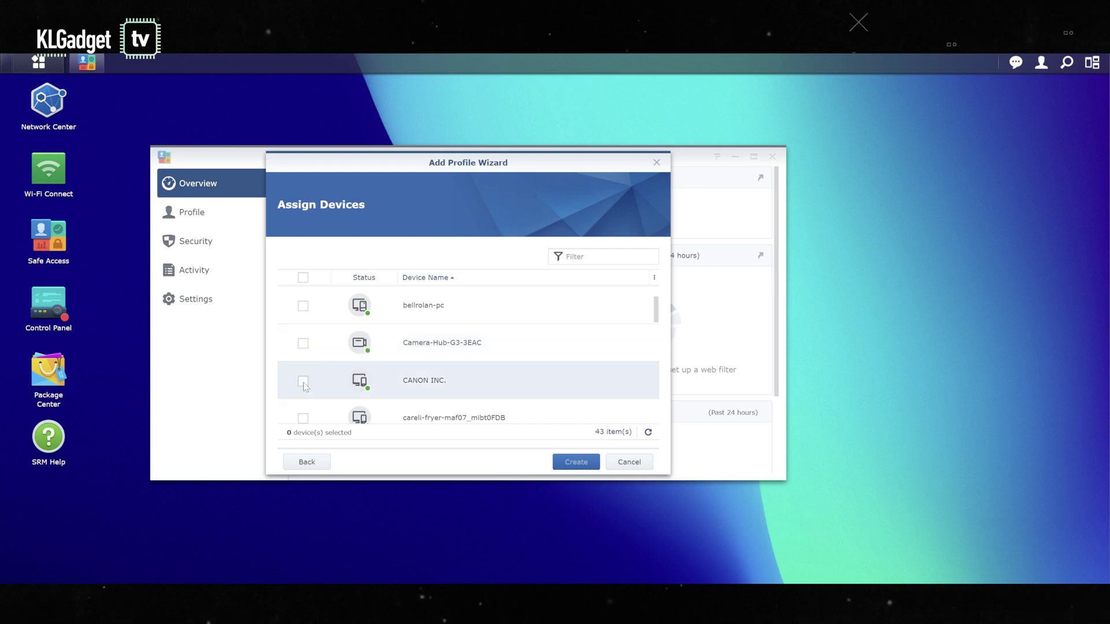
scroll(341, 381, down, 4)
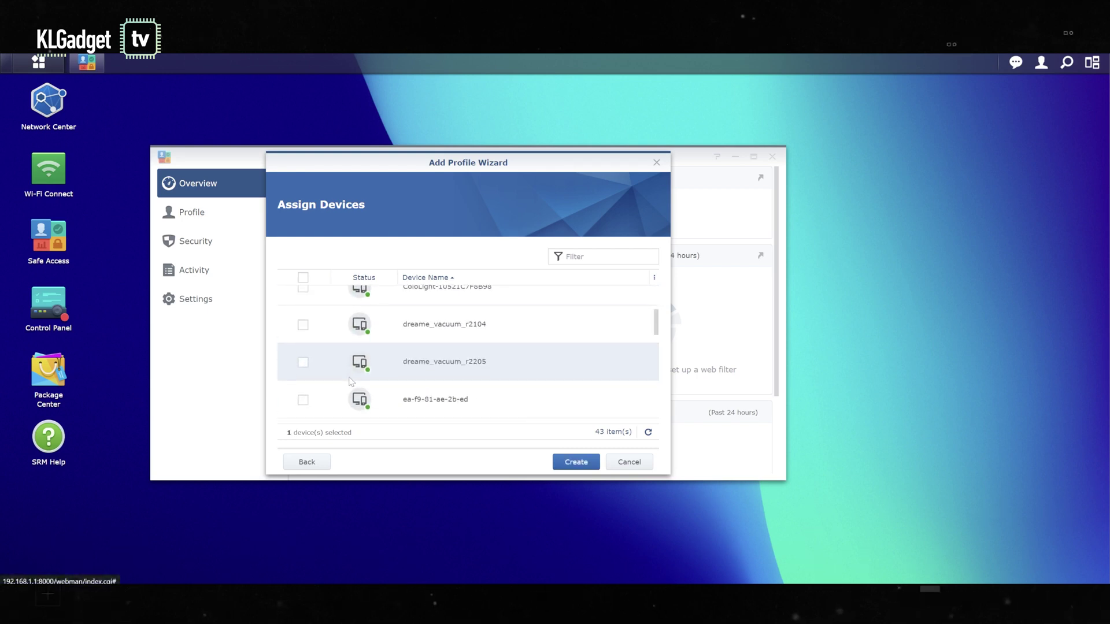
click(303, 325)
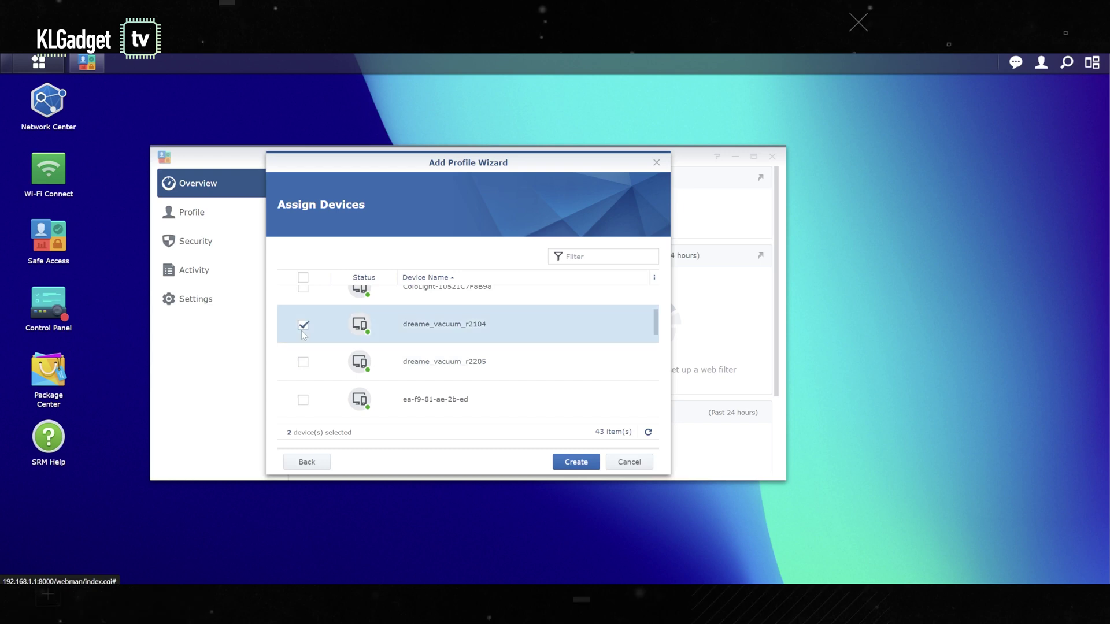
click(575, 462)
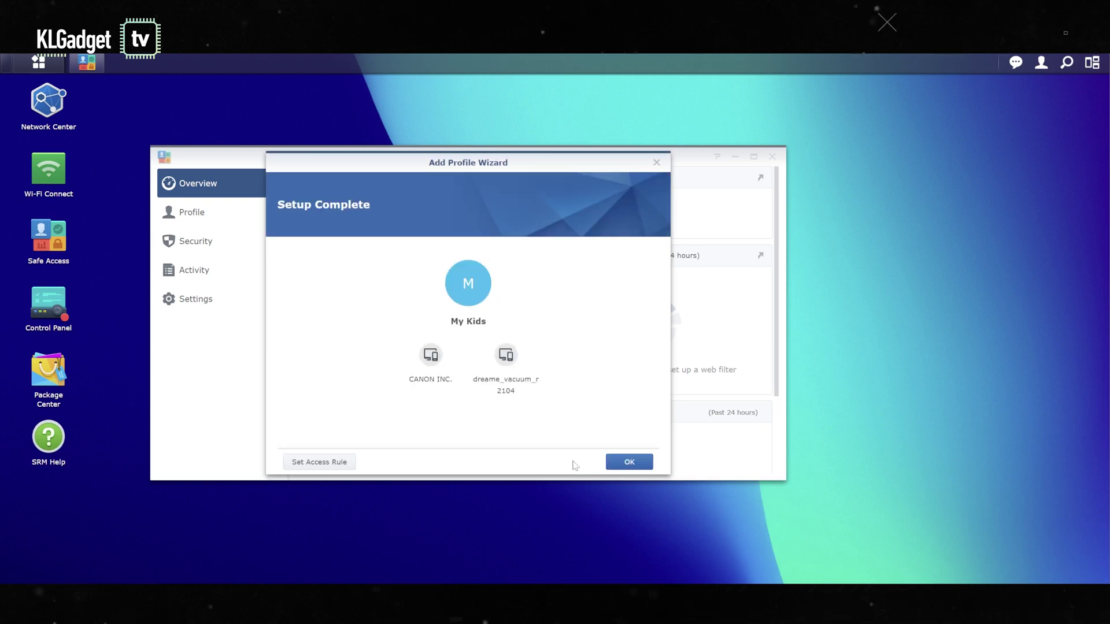
click(633, 464)
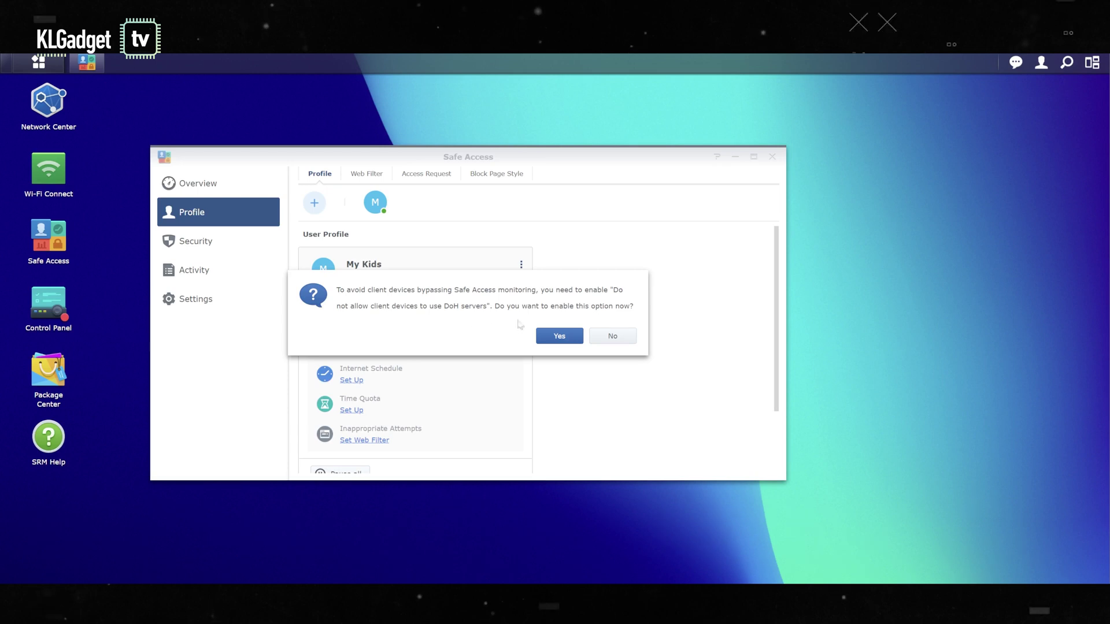
Step: Enable blocking of client DoH servers and DoS protection, then apply the Security settings
click(559, 337)
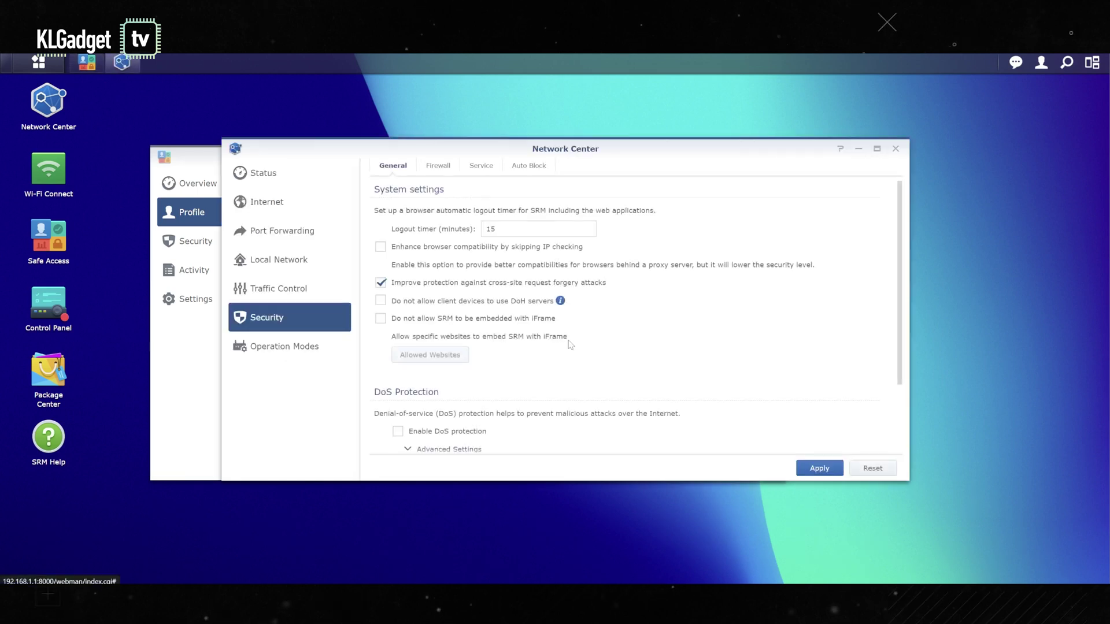
scroll(496, 373, down, 1)
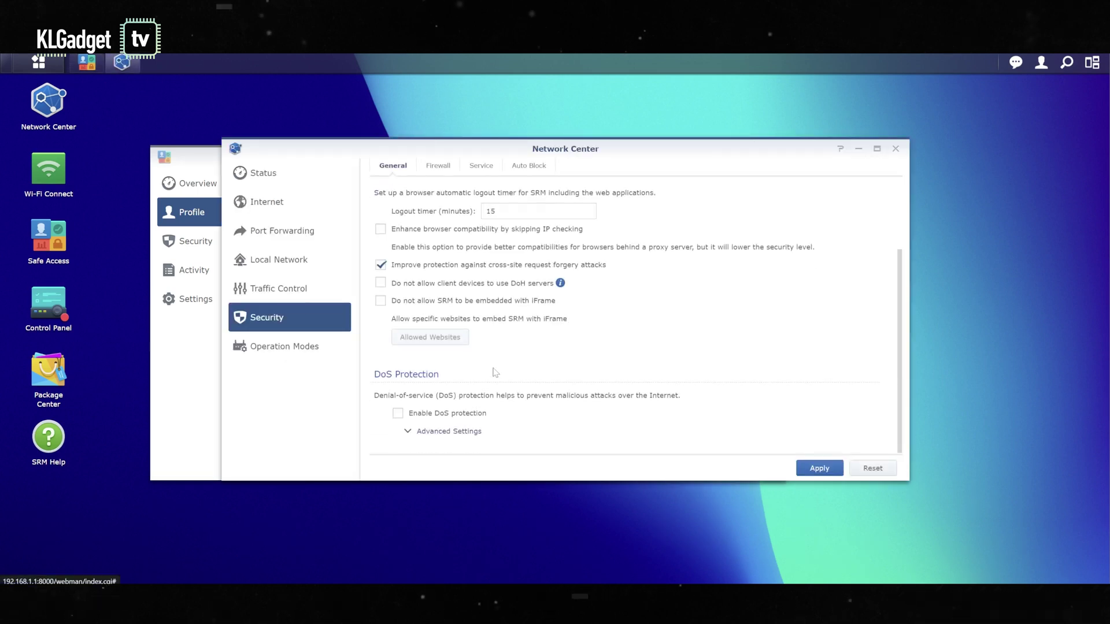
click(398, 413)
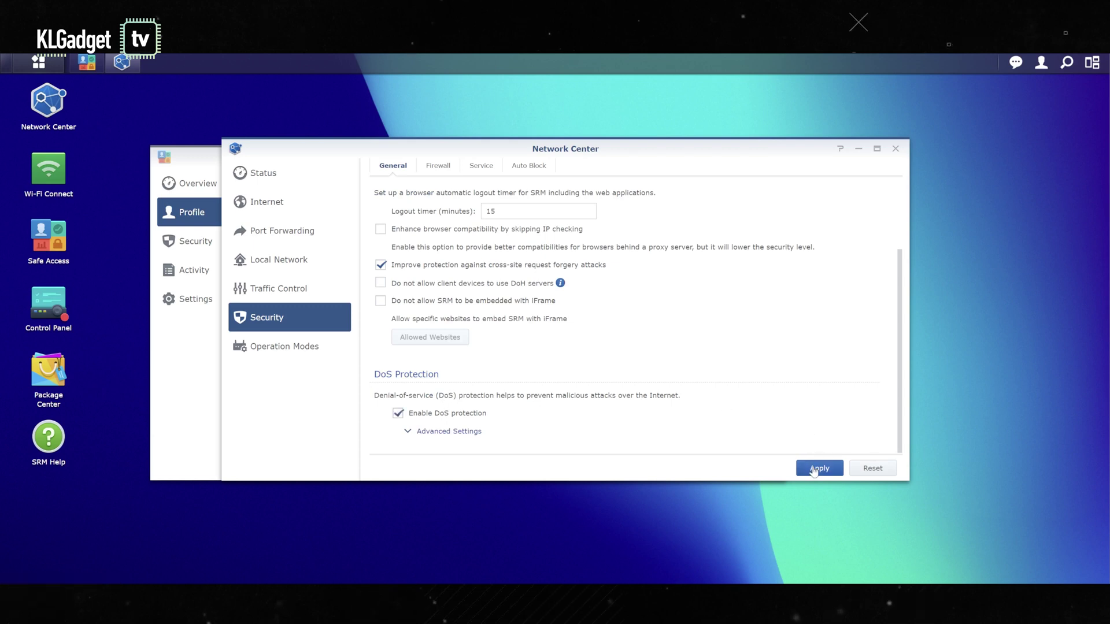
scroll(772, 451, up, 1)
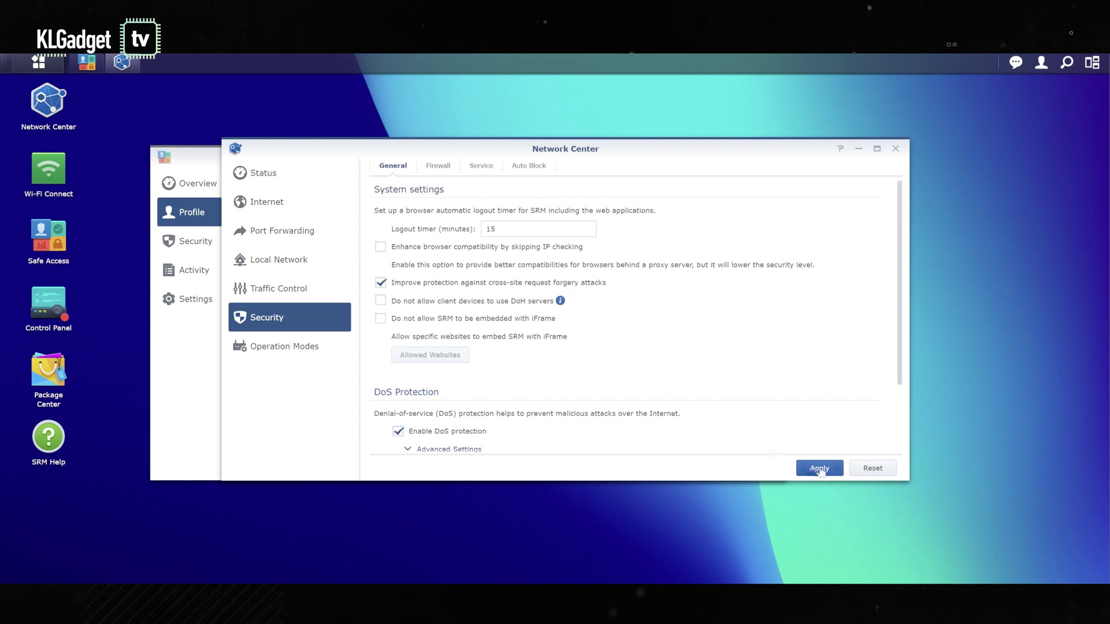
click(816, 467)
click(381, 301)
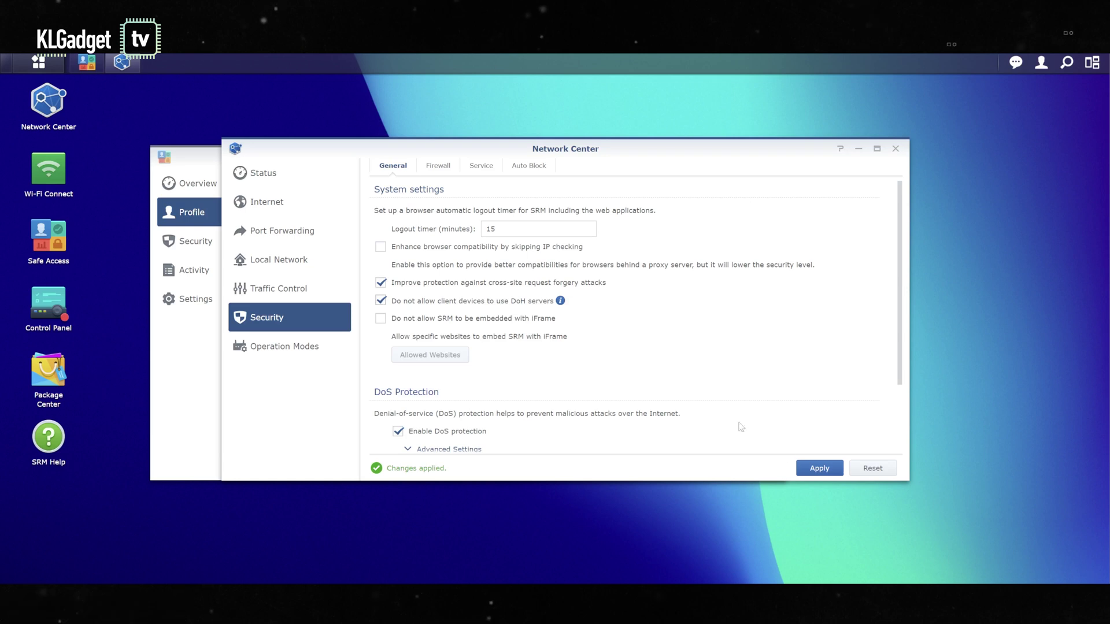
click(820, 469)
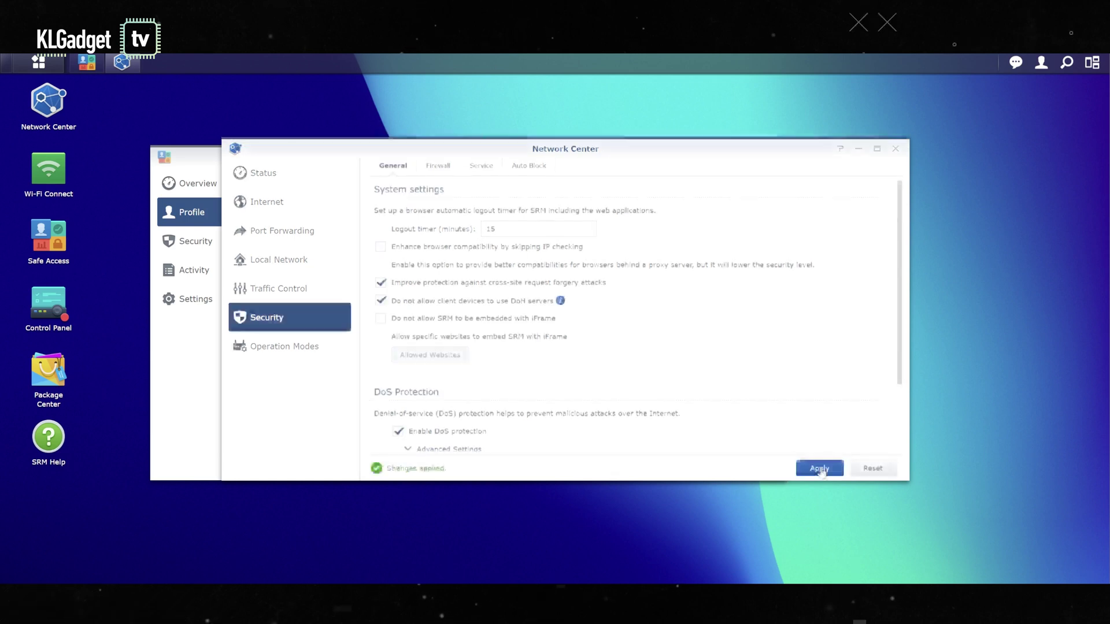
mouse_move(562, 305)
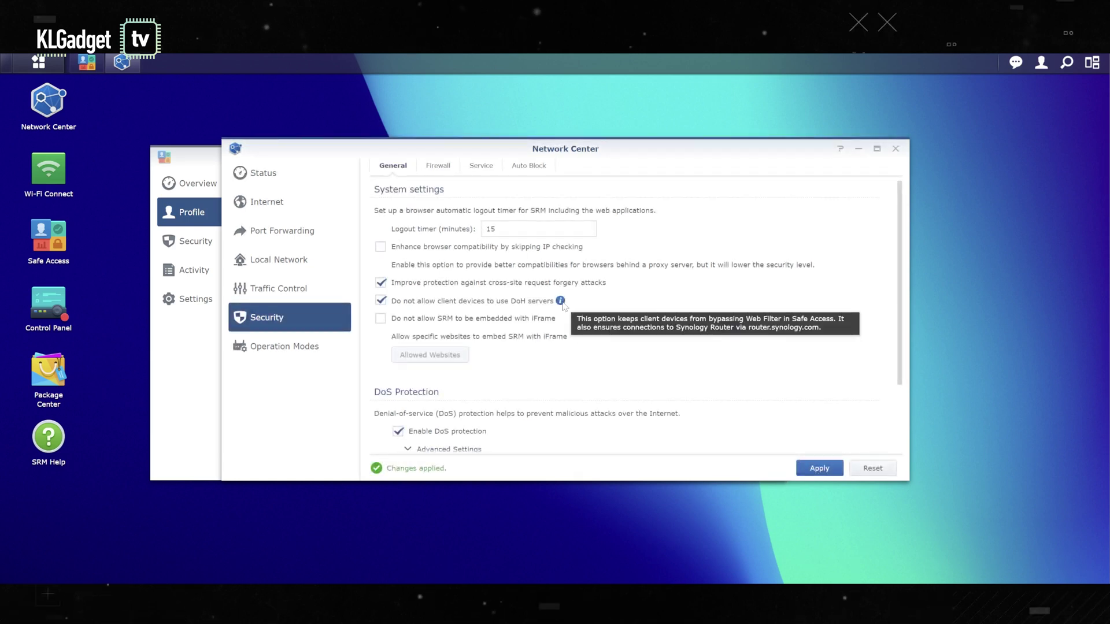
Step: Close Network Center, then toggle on the My Kids time quota and cancel the change
click(895, 149)
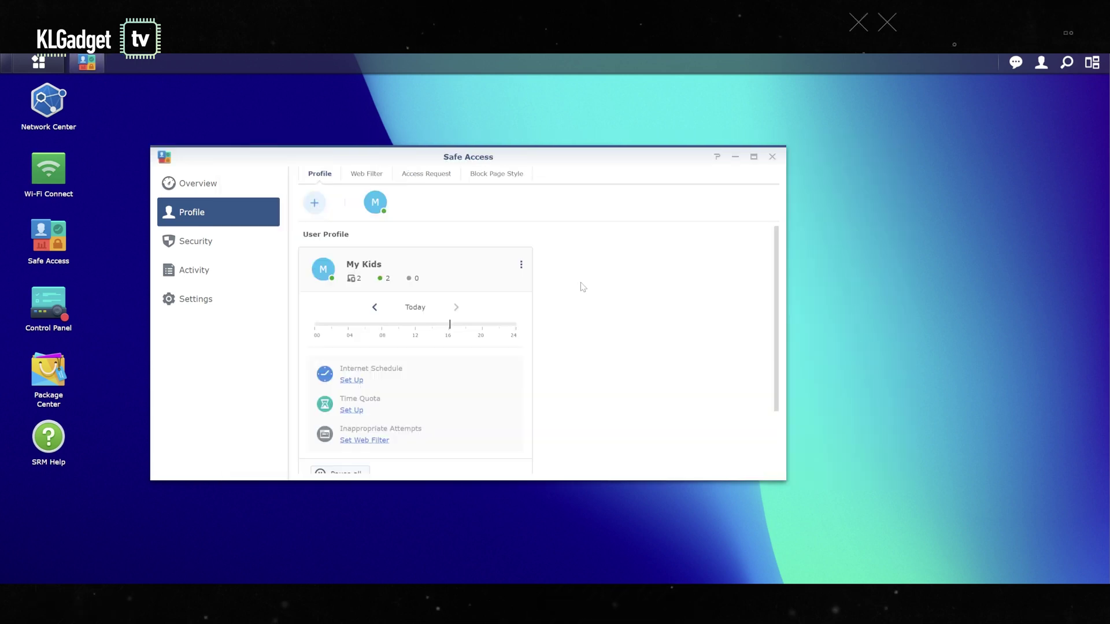
scroll(563, 350, down, 1)
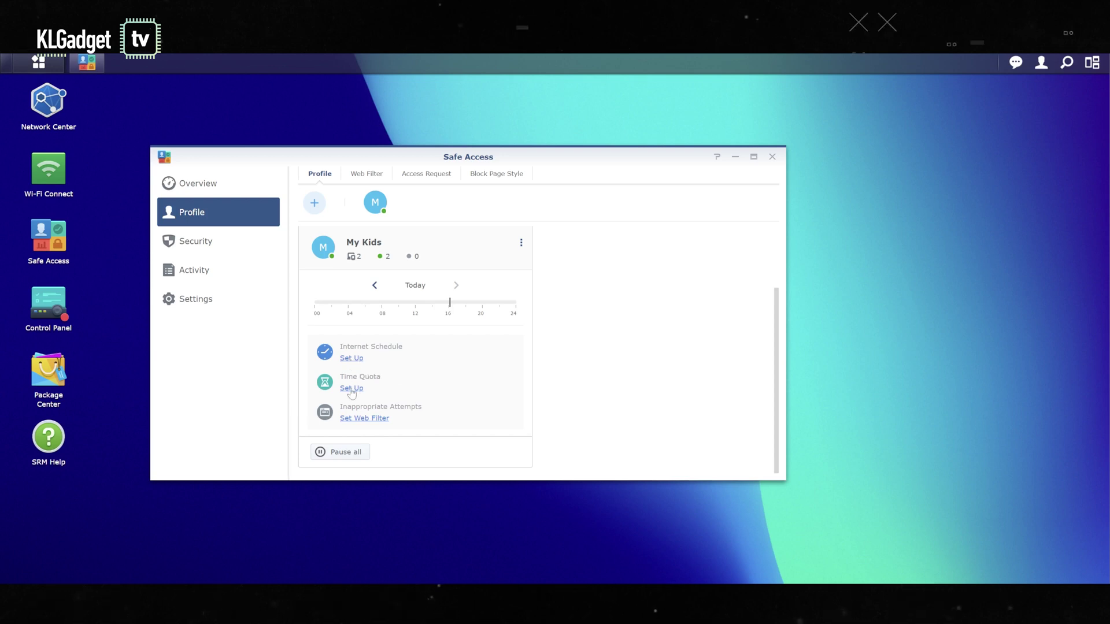
click(352, 389)
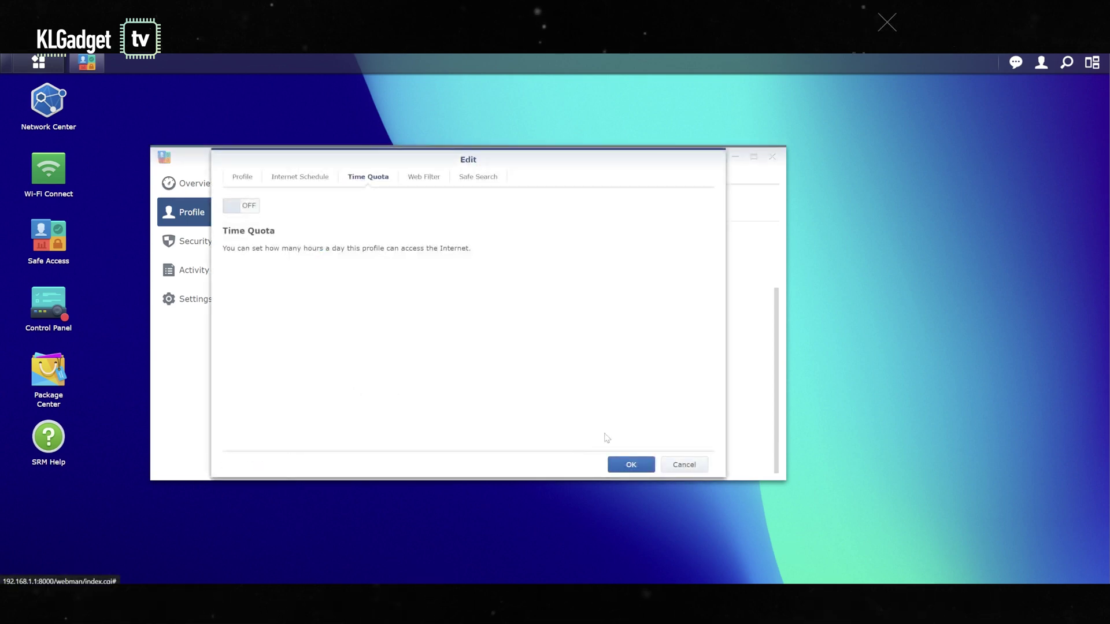
click(242, 206)
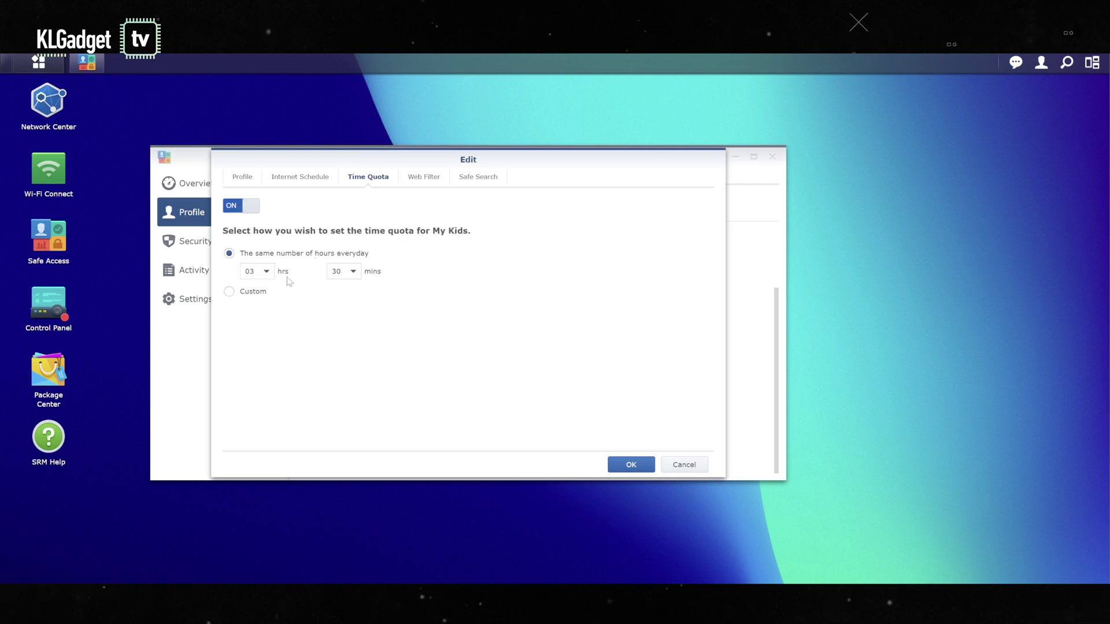
click(683, 465)
Step: Switch on web filtering for My Kids and choose the Custom filter option
click(374, 419)
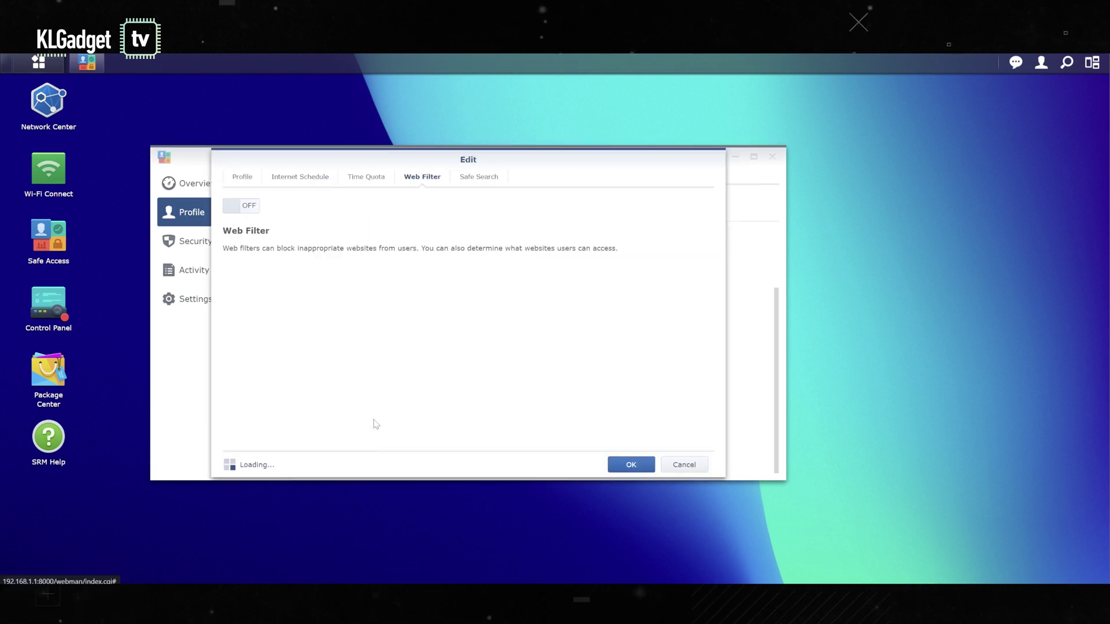
click(252, 207)
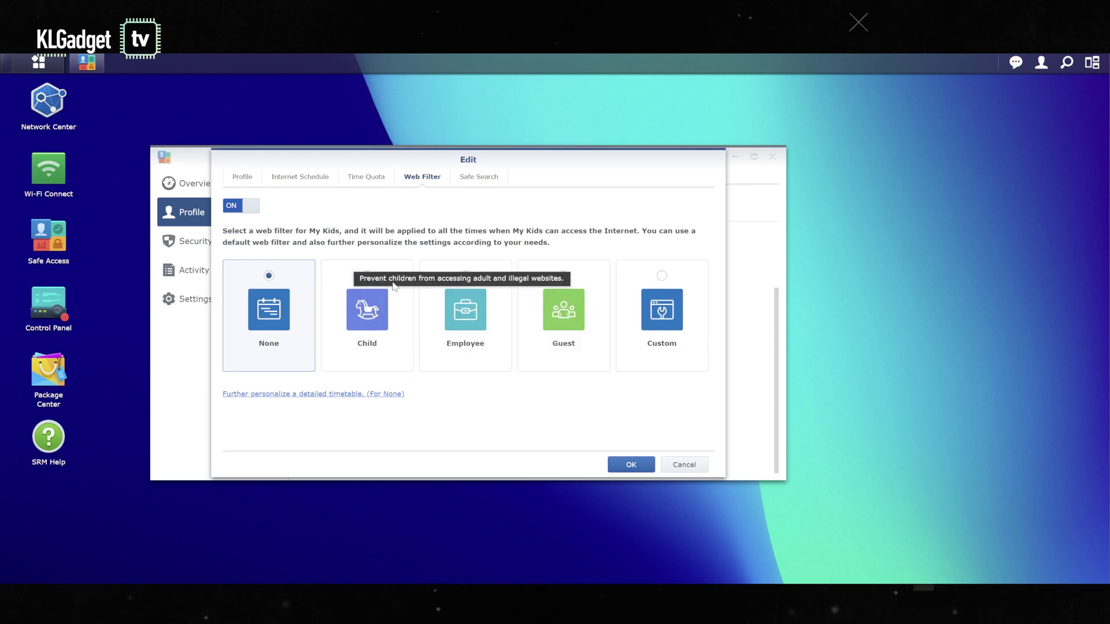
click(664, 323)
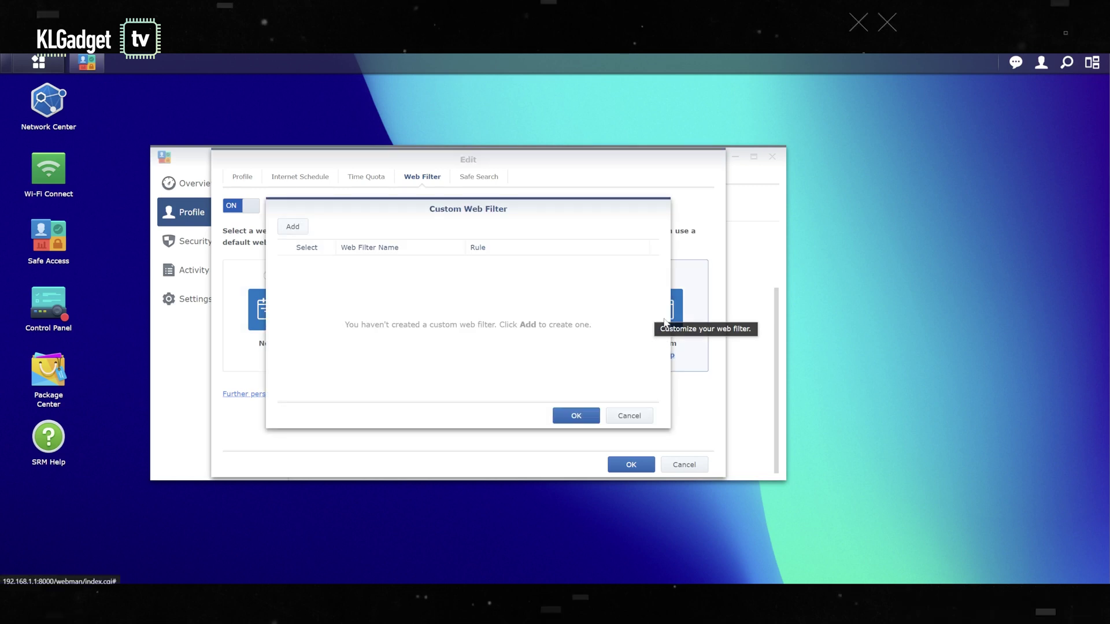
click(294, 228)
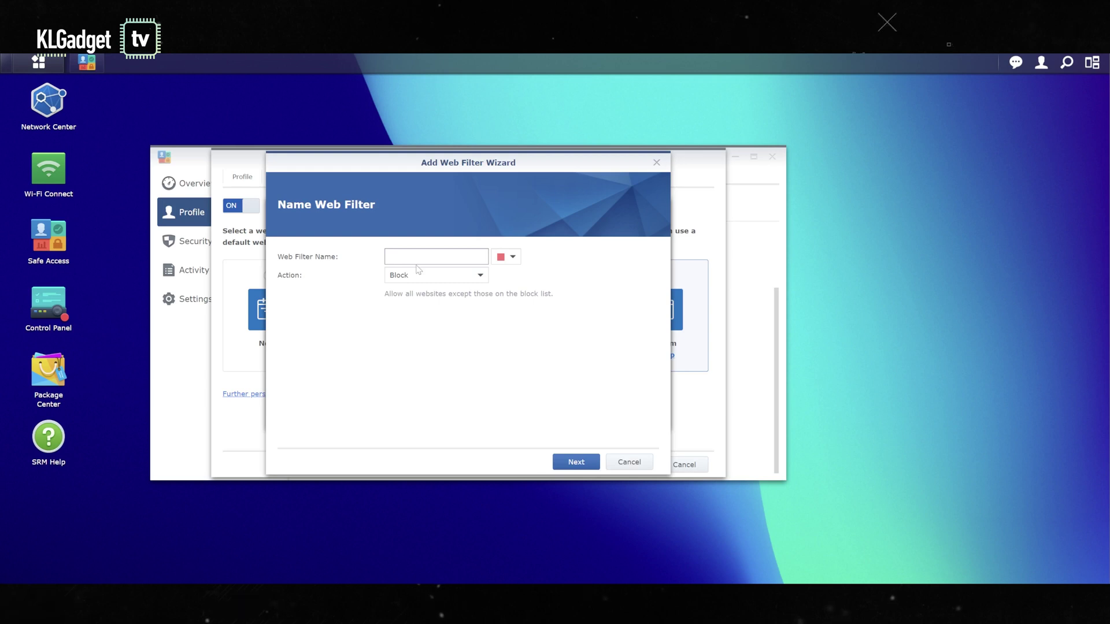
text(adult websites)
click(572, 461)
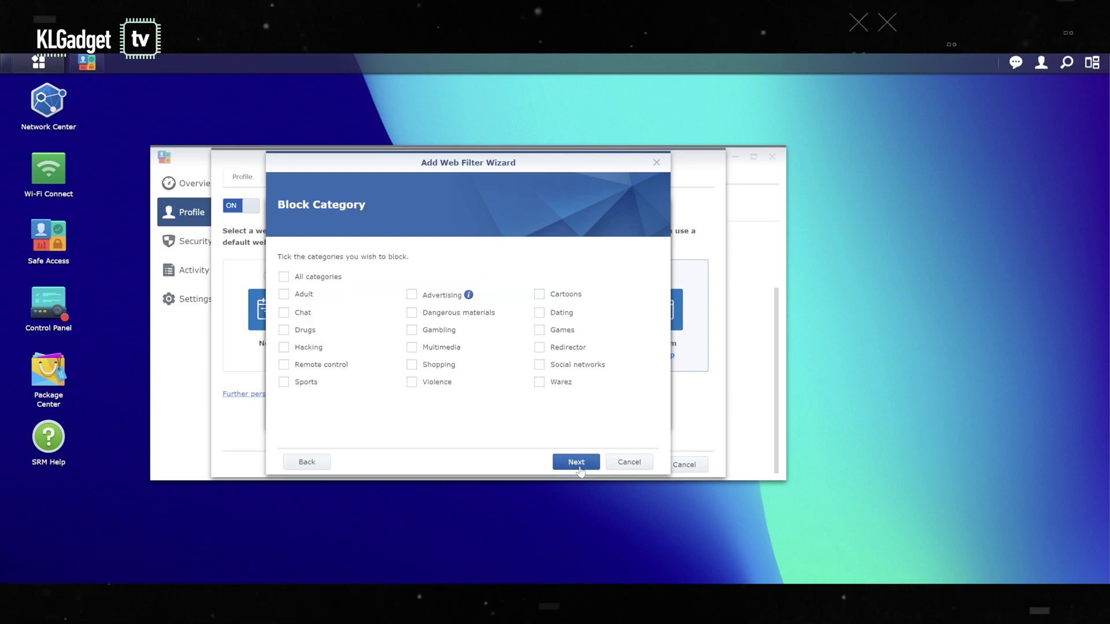
click(306, 295)
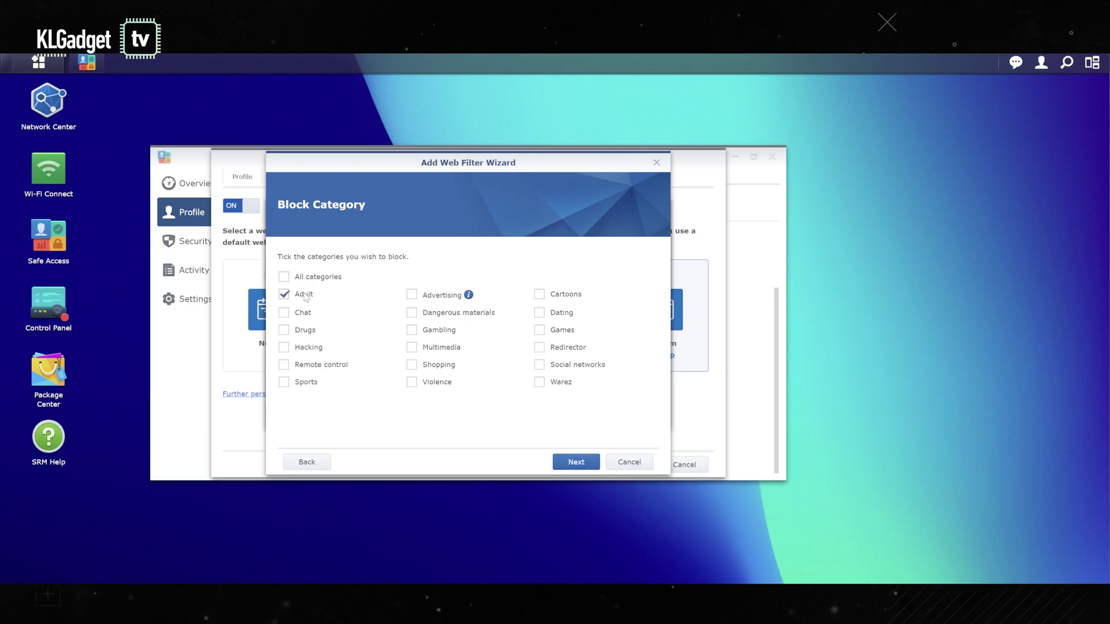
click(579, 462)
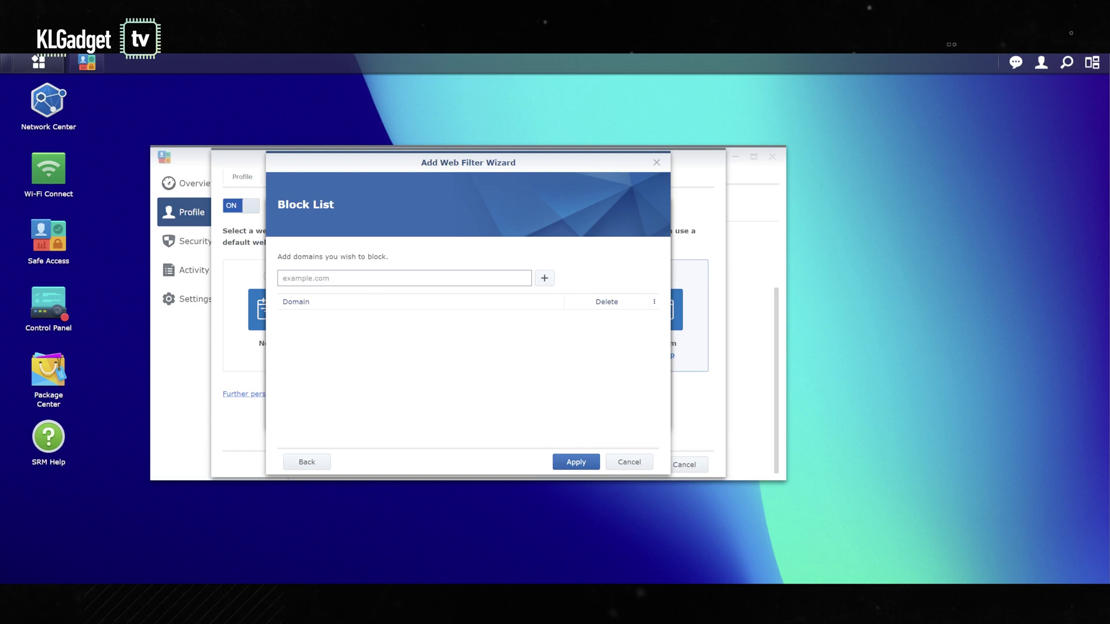
text(www.pornhub.com)
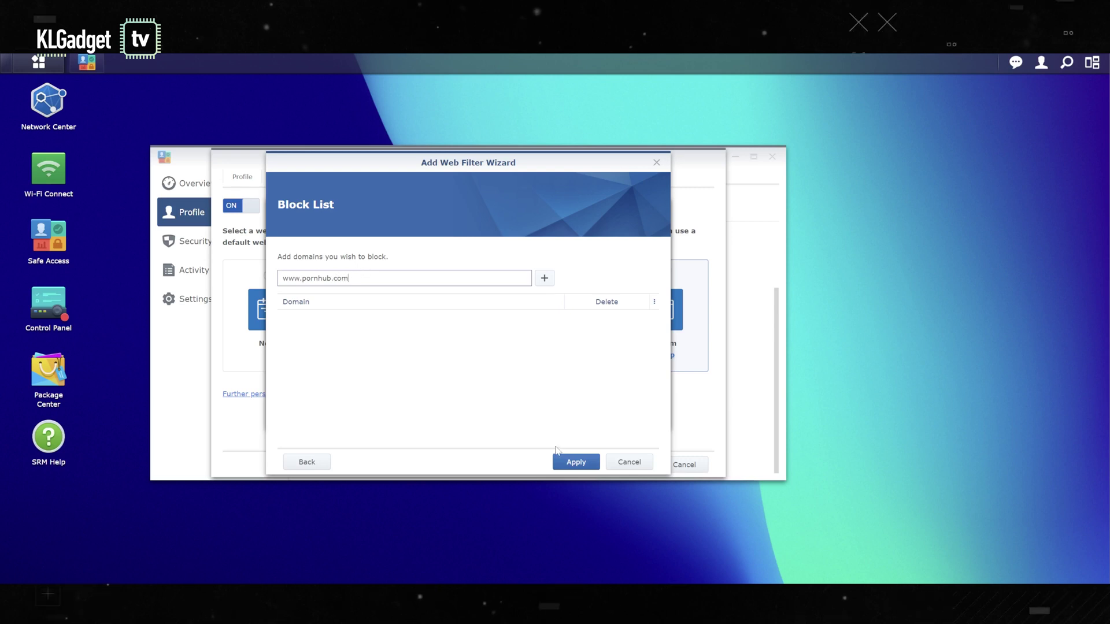
click(576, 463)
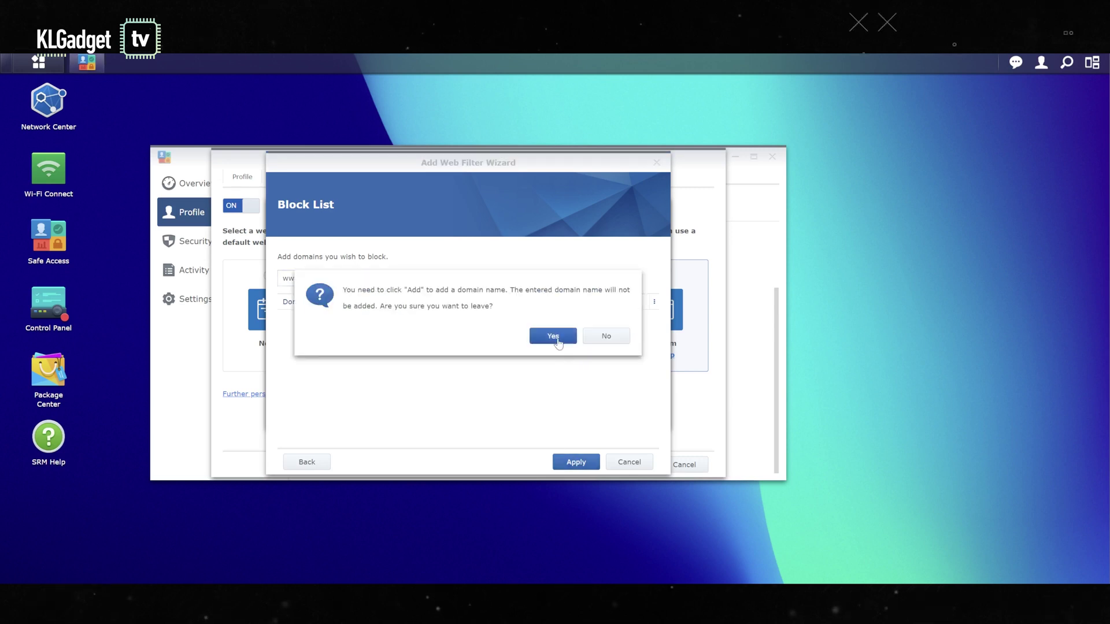
click(557, 341)
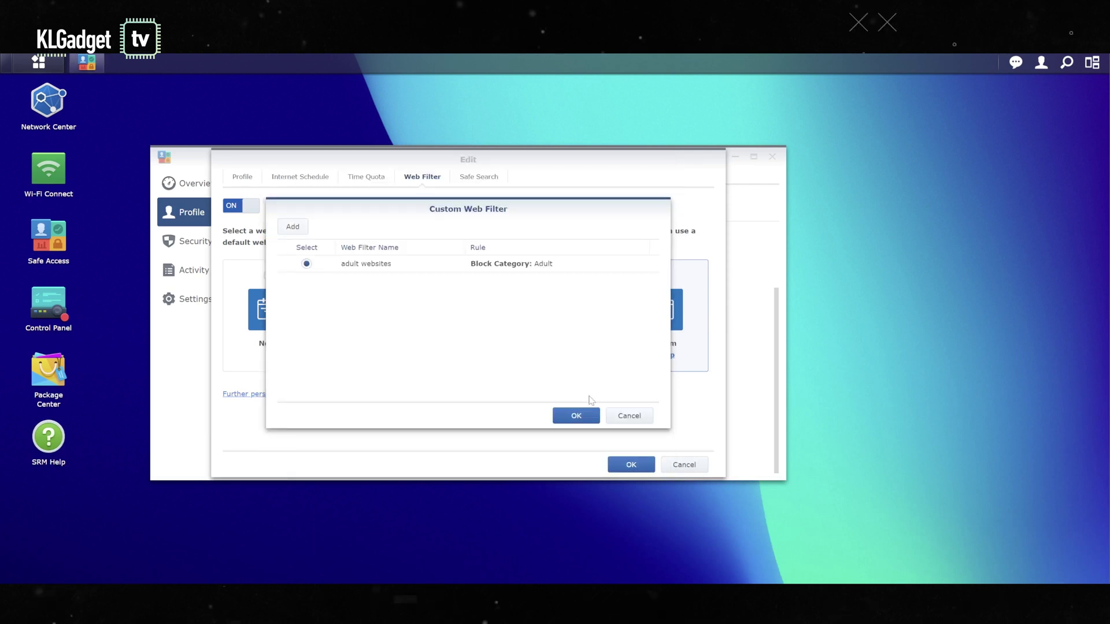
Step: Save the My Kids profile with the adult websites filter, then view Security's Network Protection settings
click(577, 416)
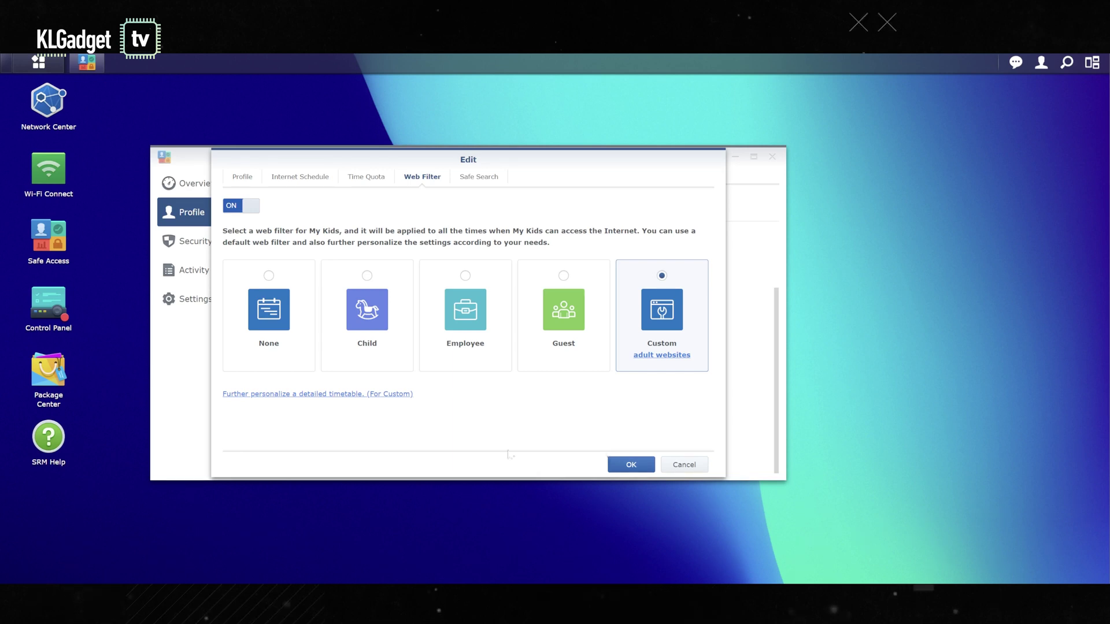
click(625, 469)
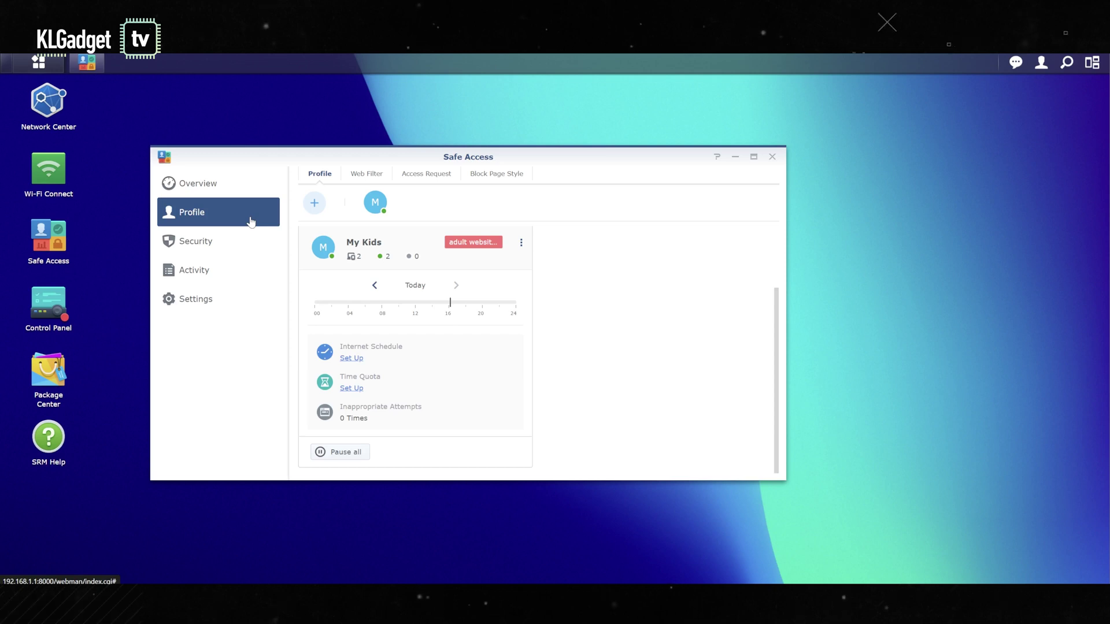
click(214, 242)
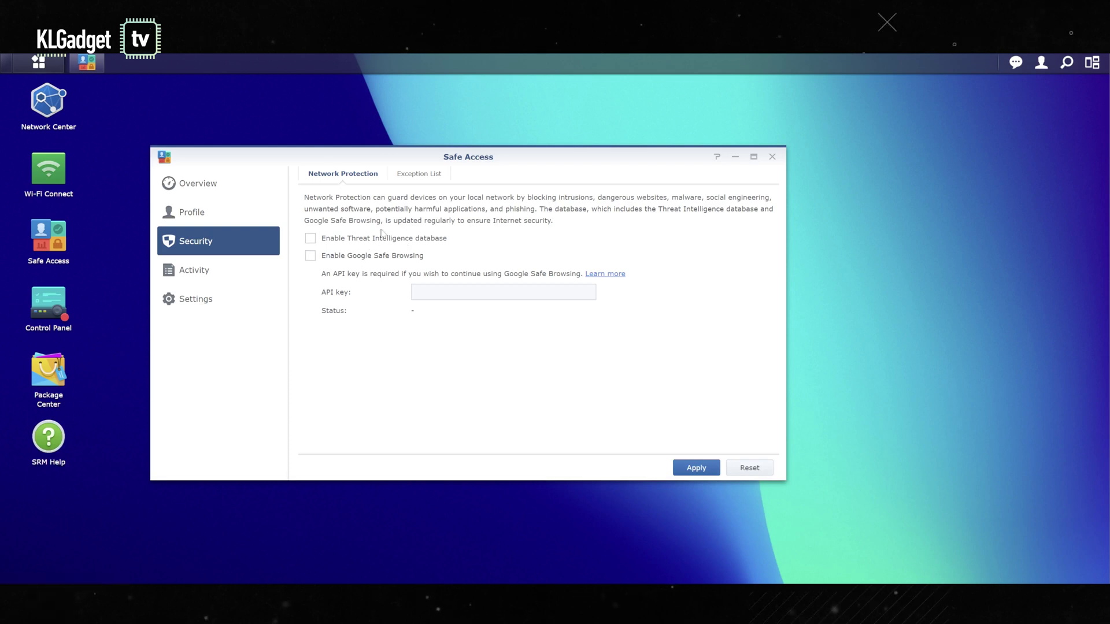
Step: Check the Exception List, then the System Log, Report and Blocking Activity tabs, ending on Settings
click(433, 183)
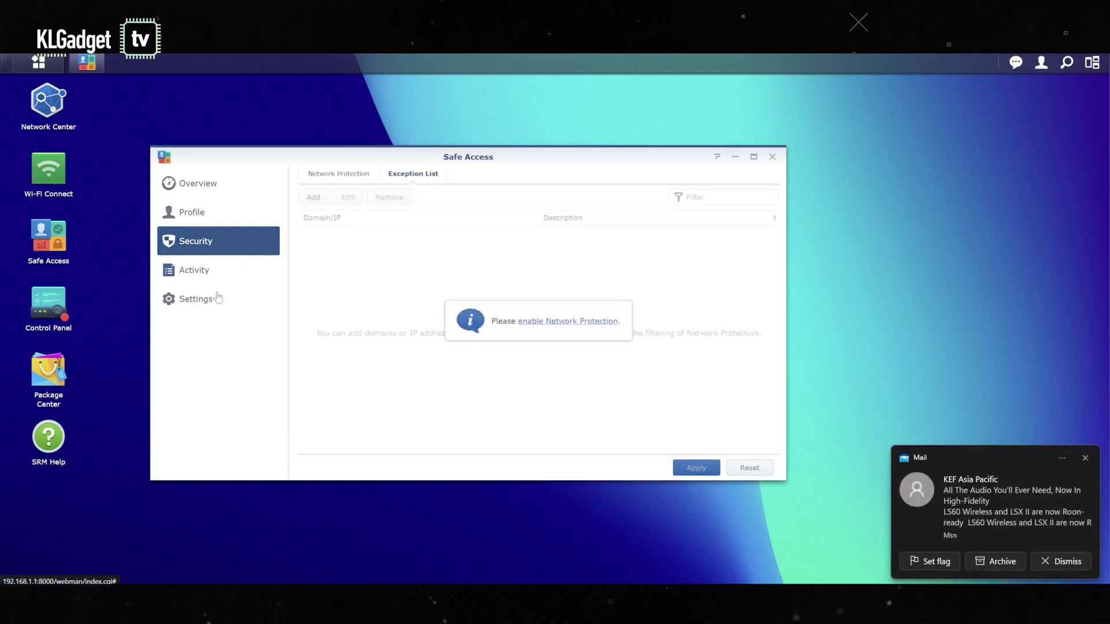
click(197, 277)
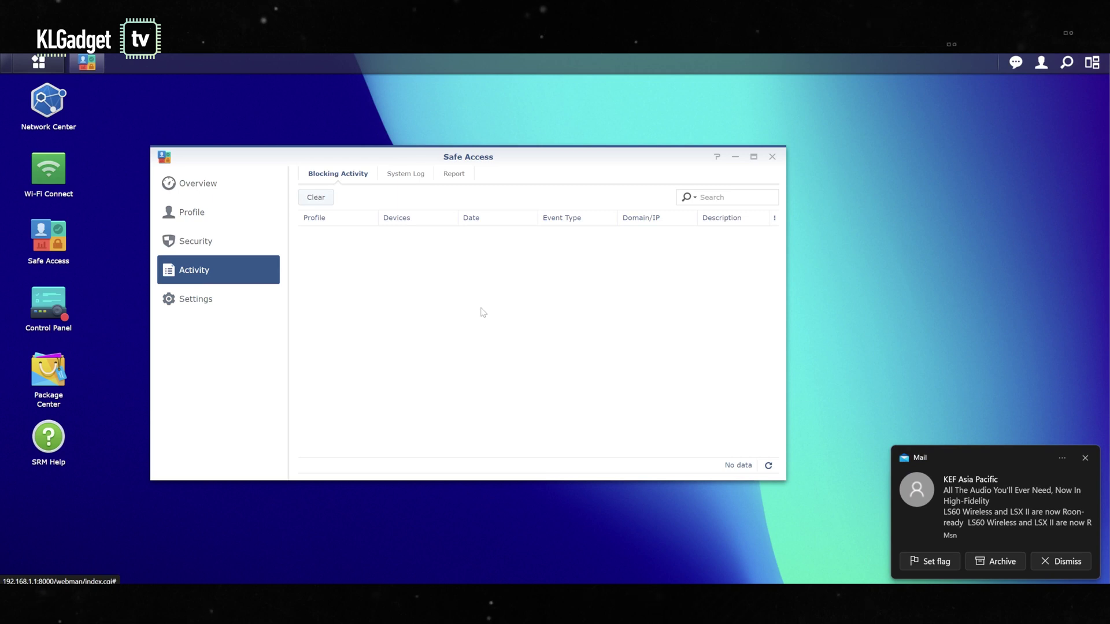
click(414, 176)
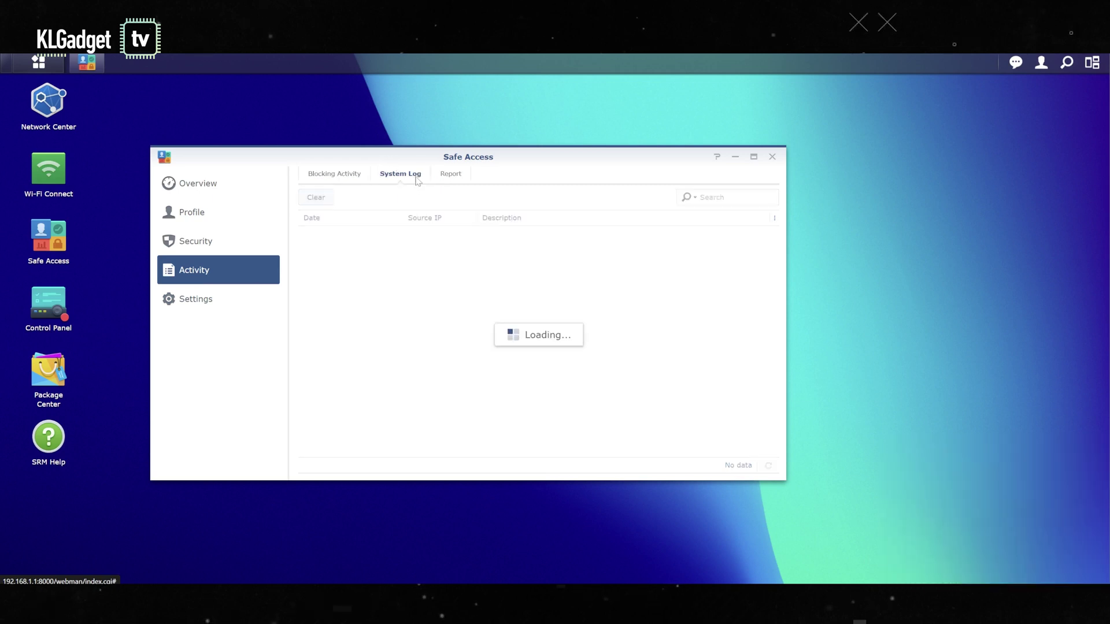
click(449, 174)
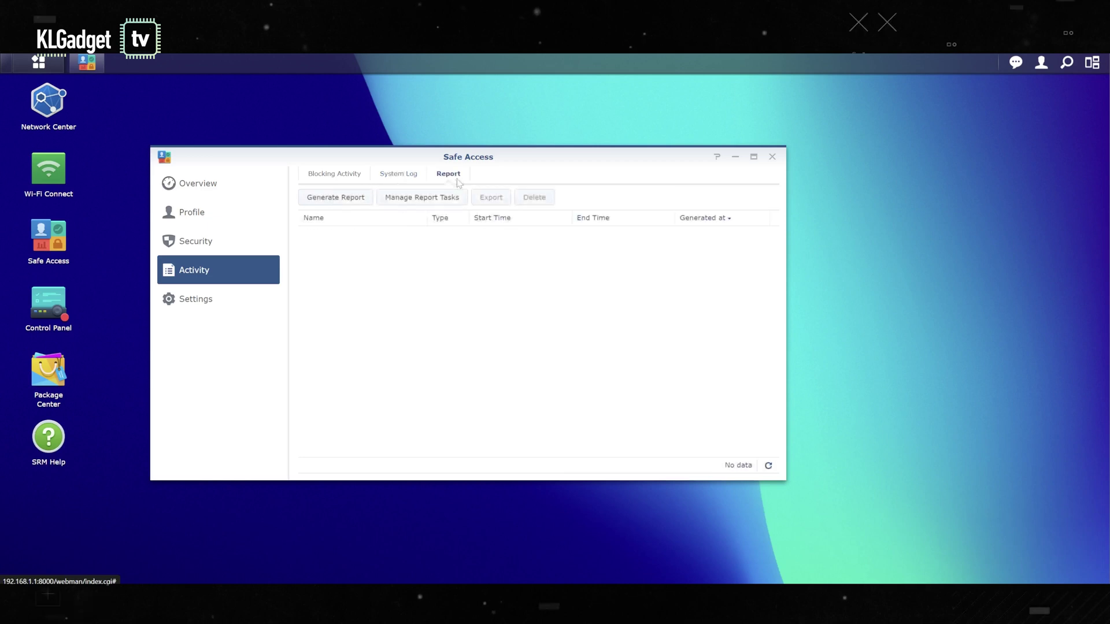
click(364, 178)
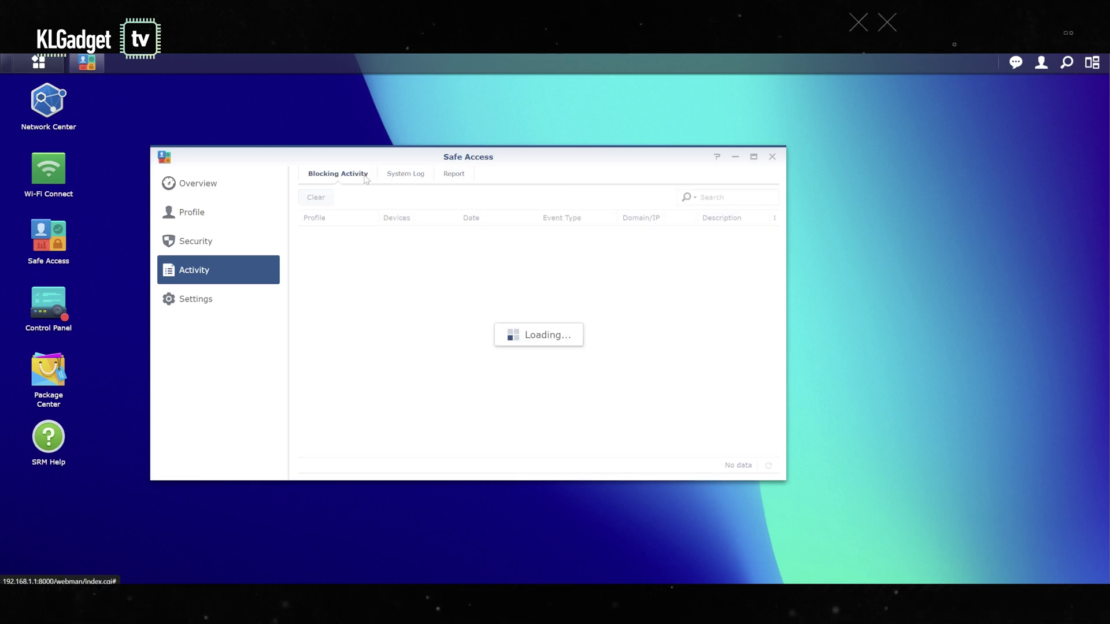
click(220, 298)
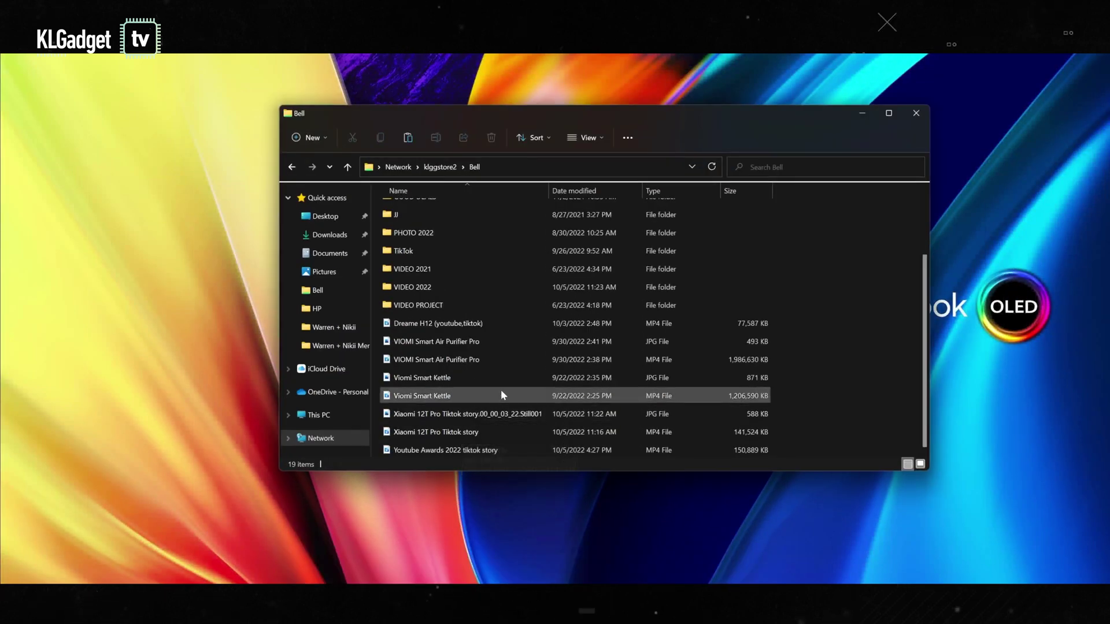
Step: Select the 1.89 GB VIOMI Smart Air Purifier Pro video in Bell, then bring PROJECT VIDEOS forward
click(534, 356)
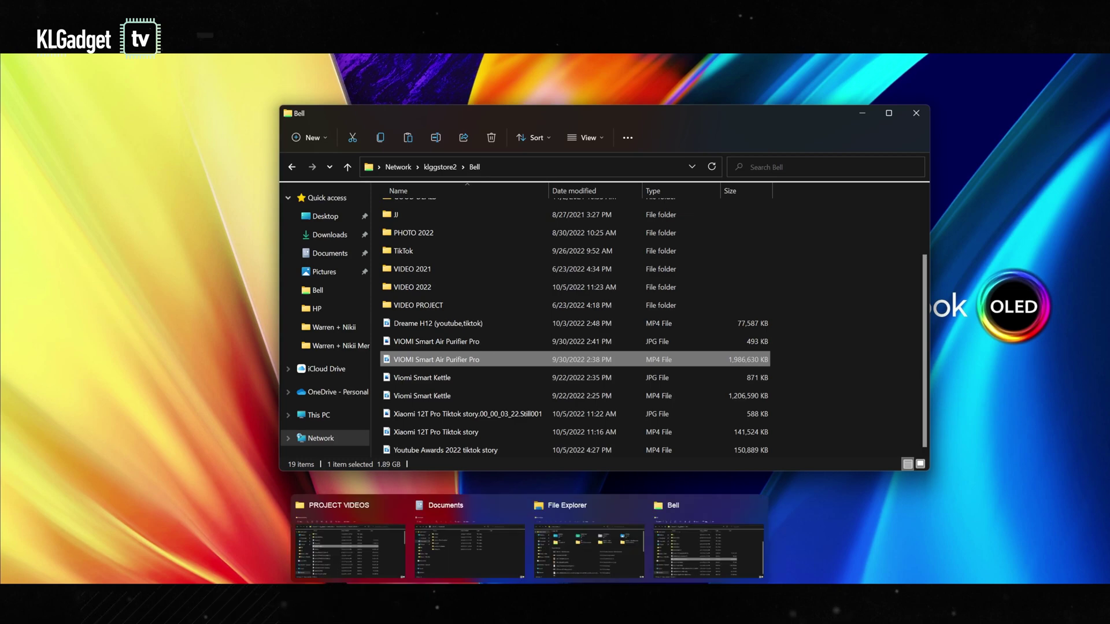
right_click(529, 595)
click(501, 366)
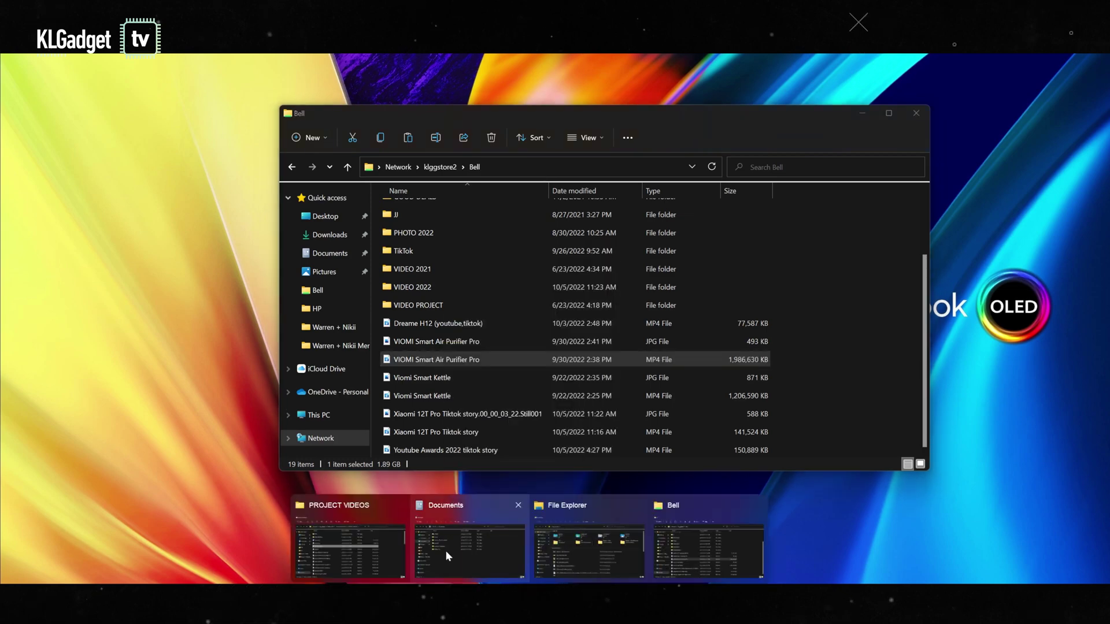
click(359, 557)
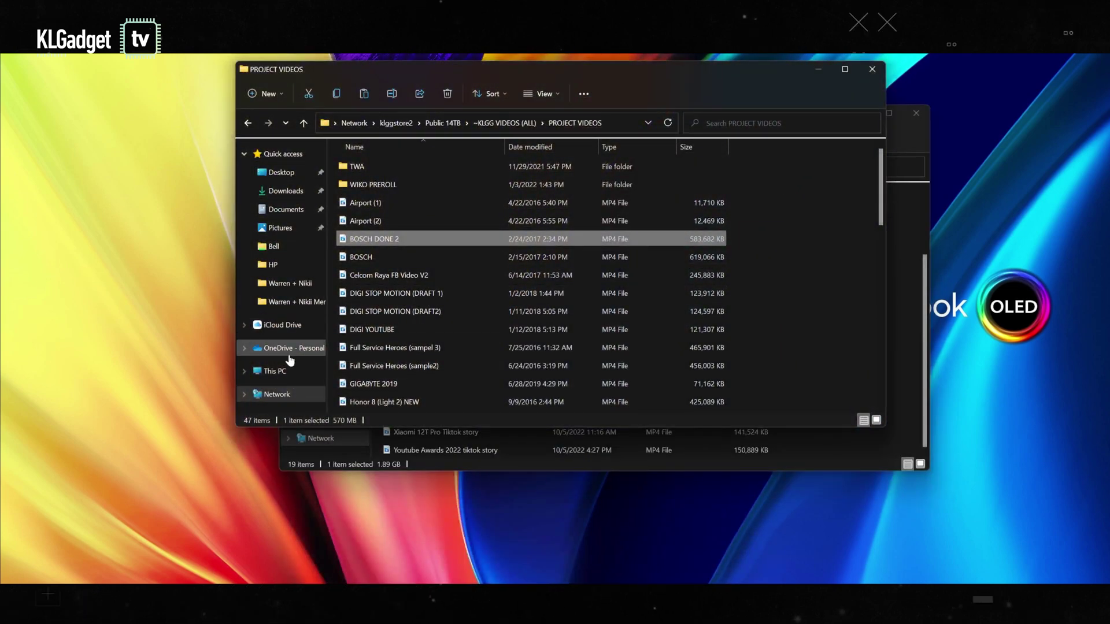
Step: Paste the VIOMI Smart Air Purifier Pro video into the local Documents folder
click(286, 209)
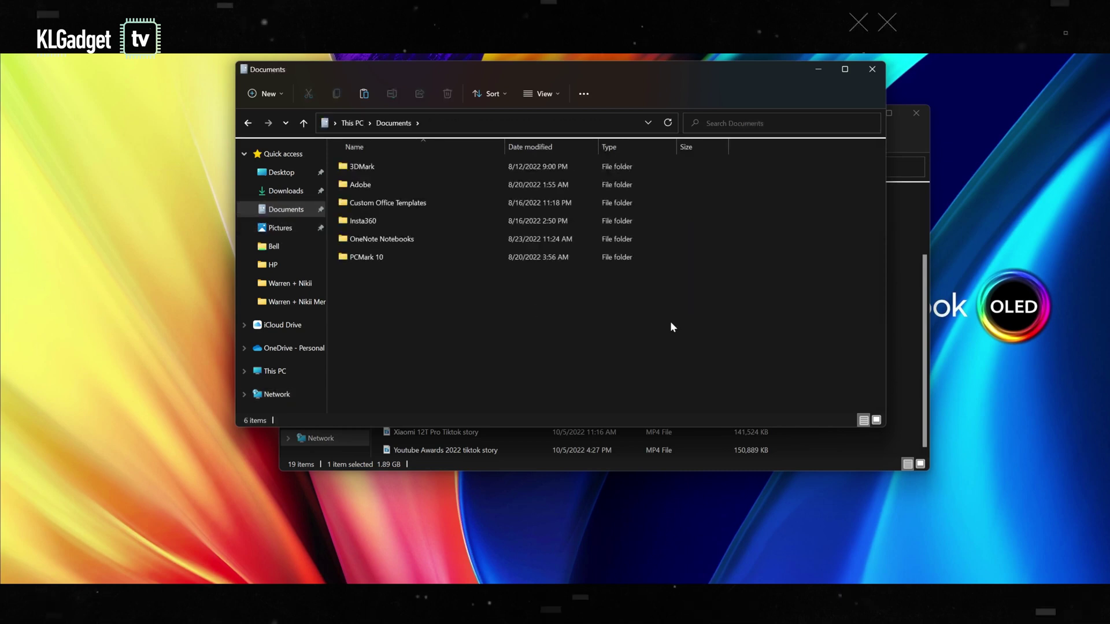
key(ctrl+v)
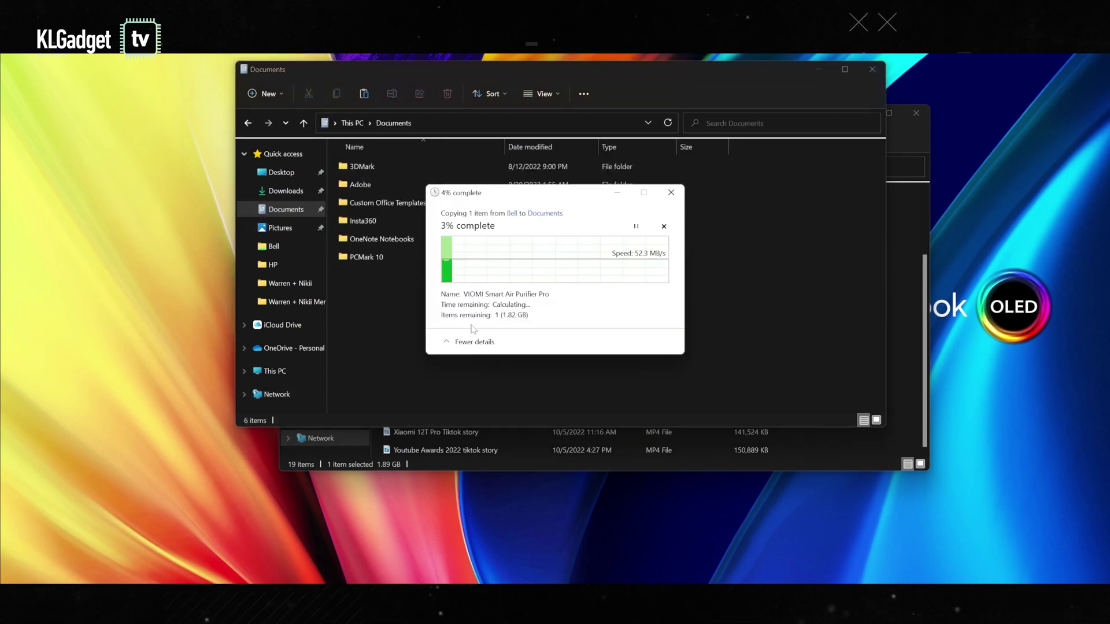